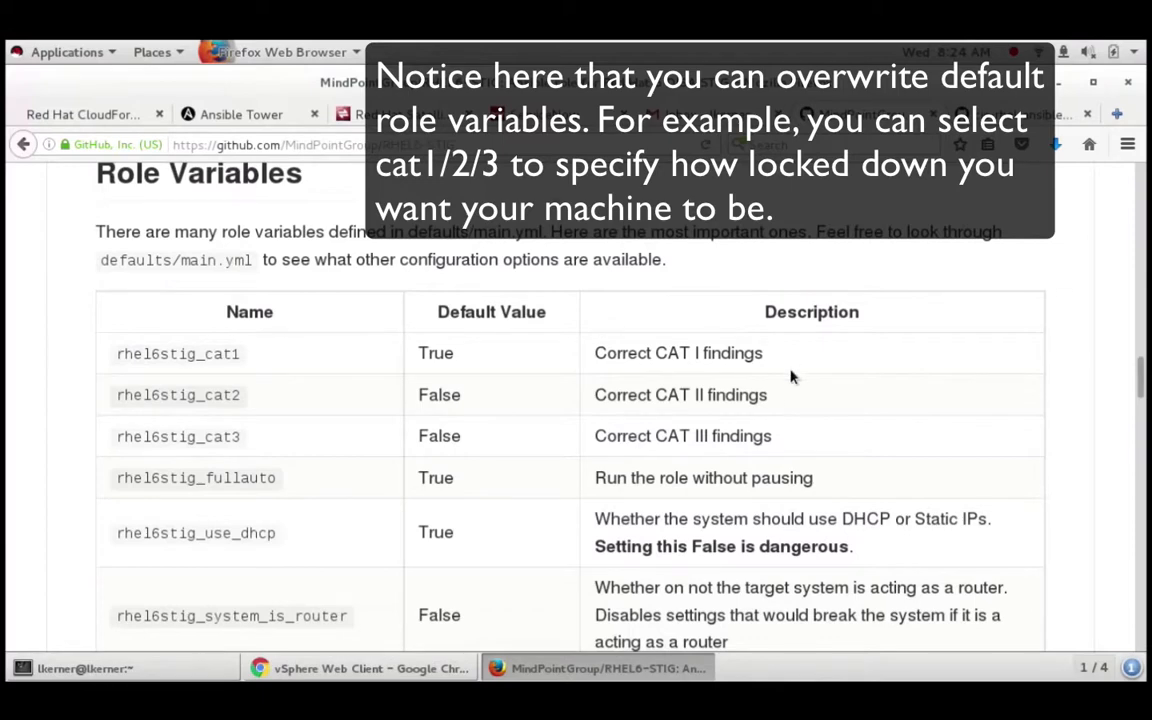
Step: Review the STIG job template's inventory, project, playbook and machine credential in Ansible Tower
scroll(790, 377, "down", 3)
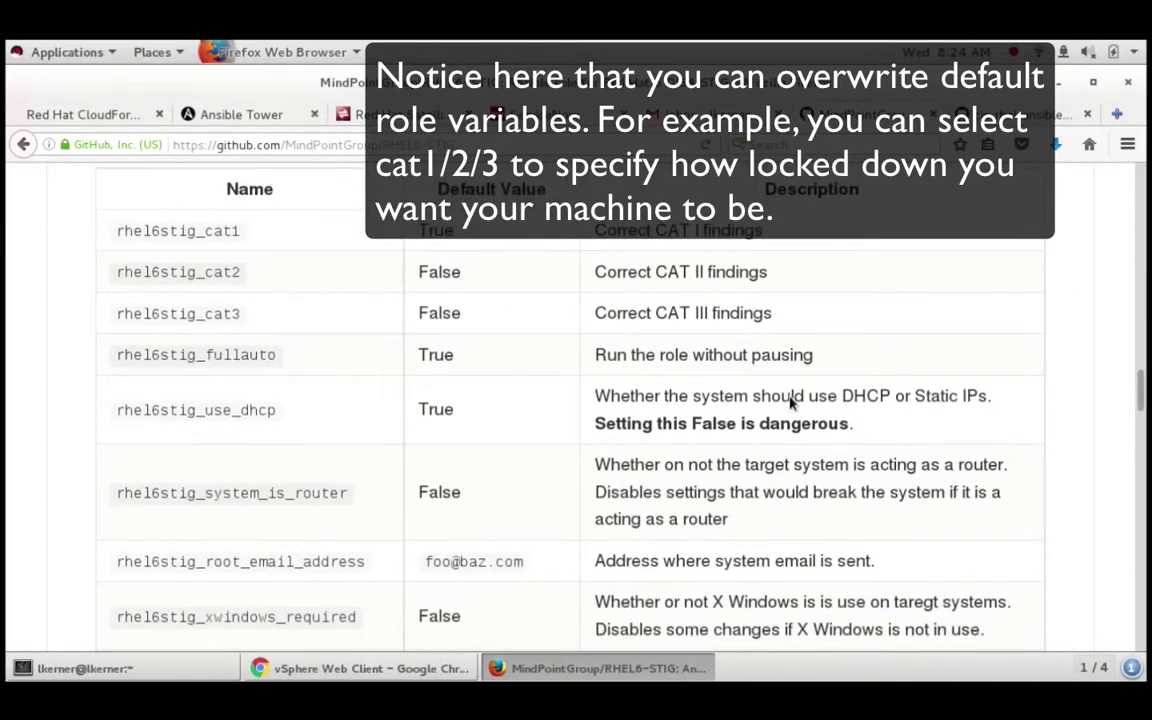
scroll(790, 401, "down", 2)
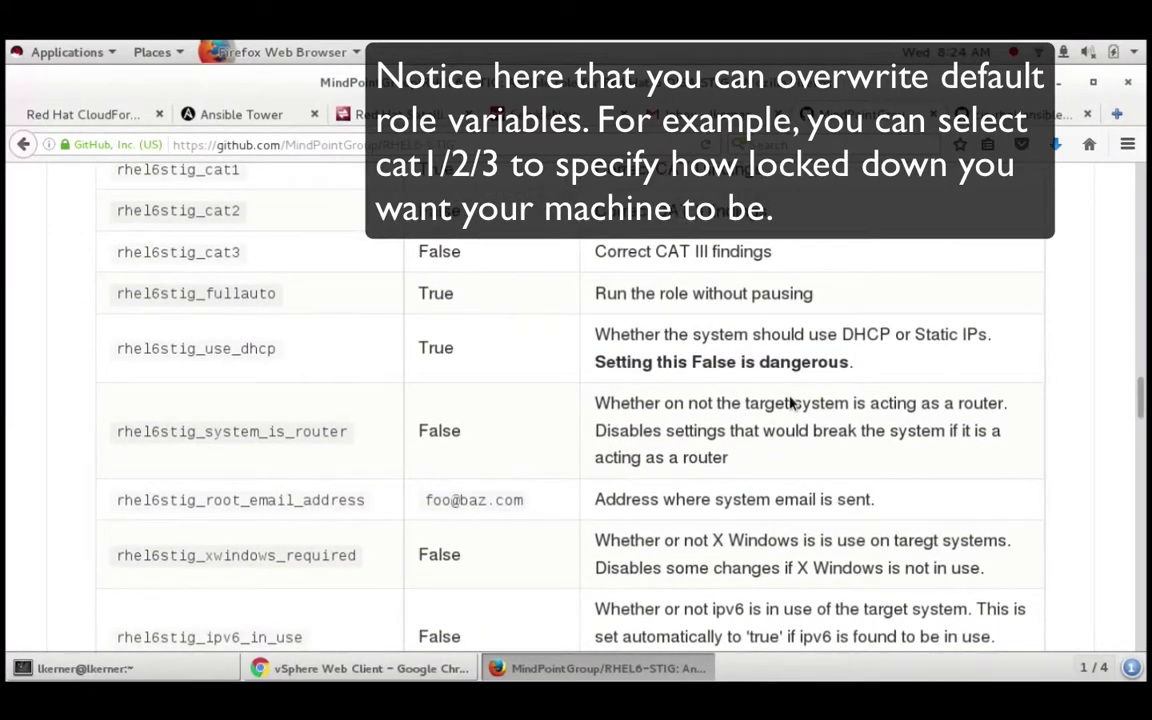
scroll(790, 402, "down", 3)
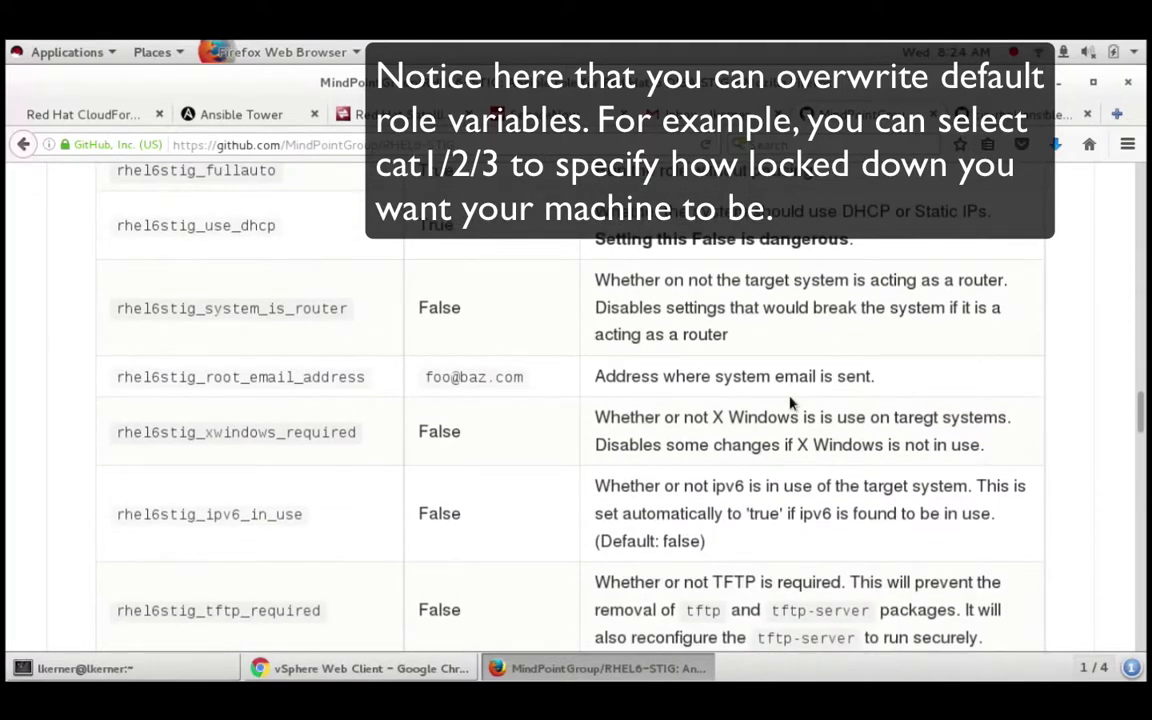
scroll(790, 402, "down", 6)
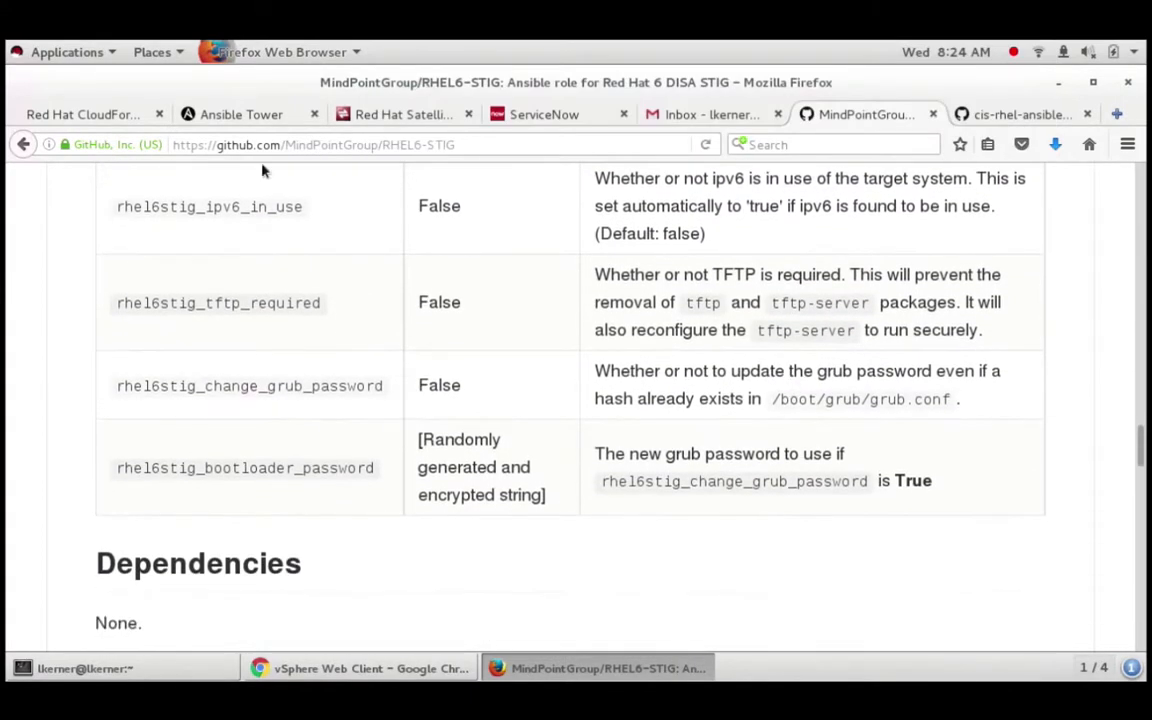
left_click(240, 115)
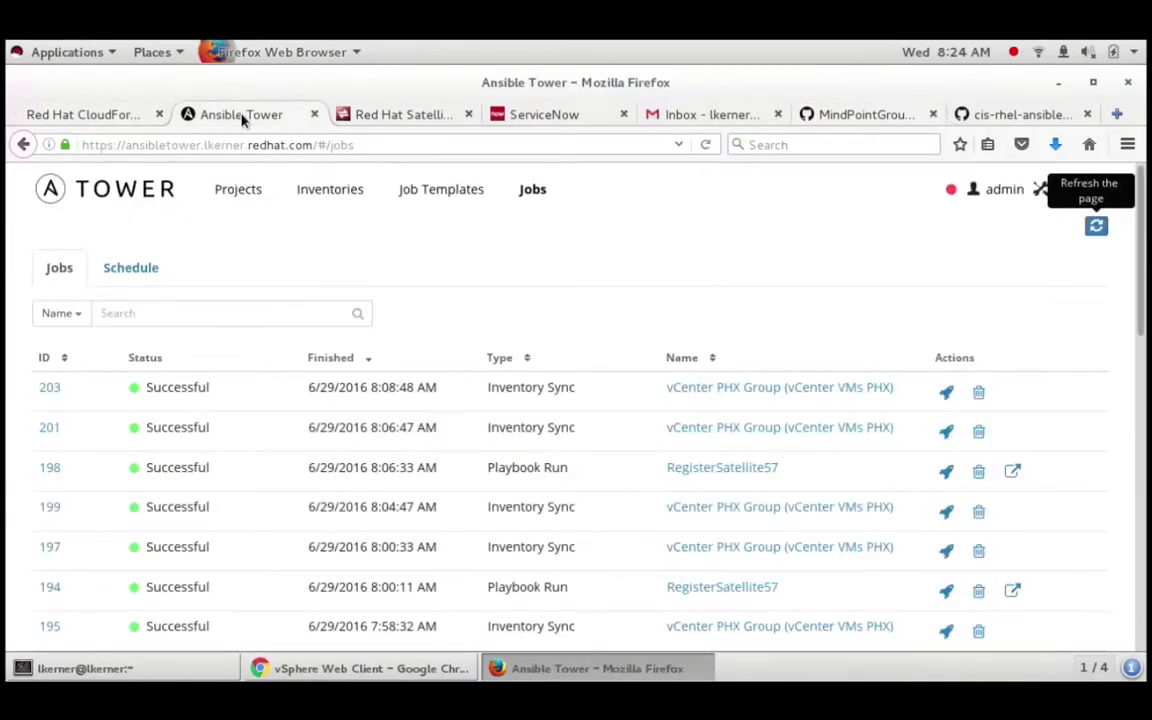
left_click(468, 190)
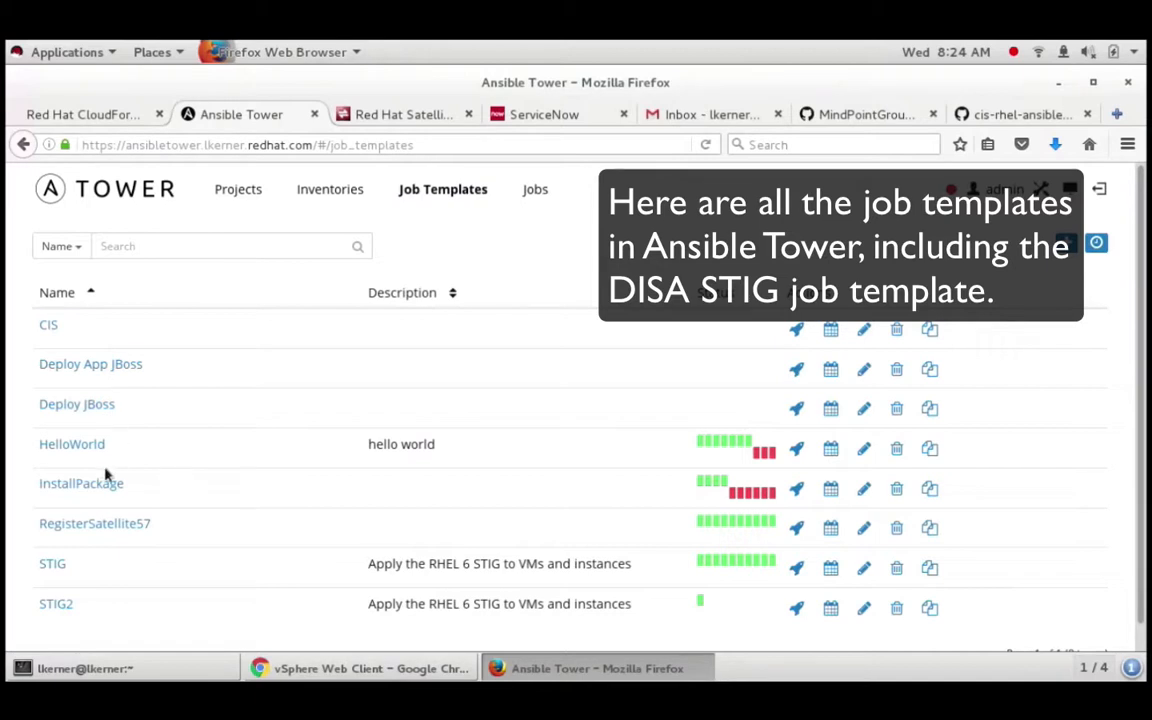
left_click(52, 565)
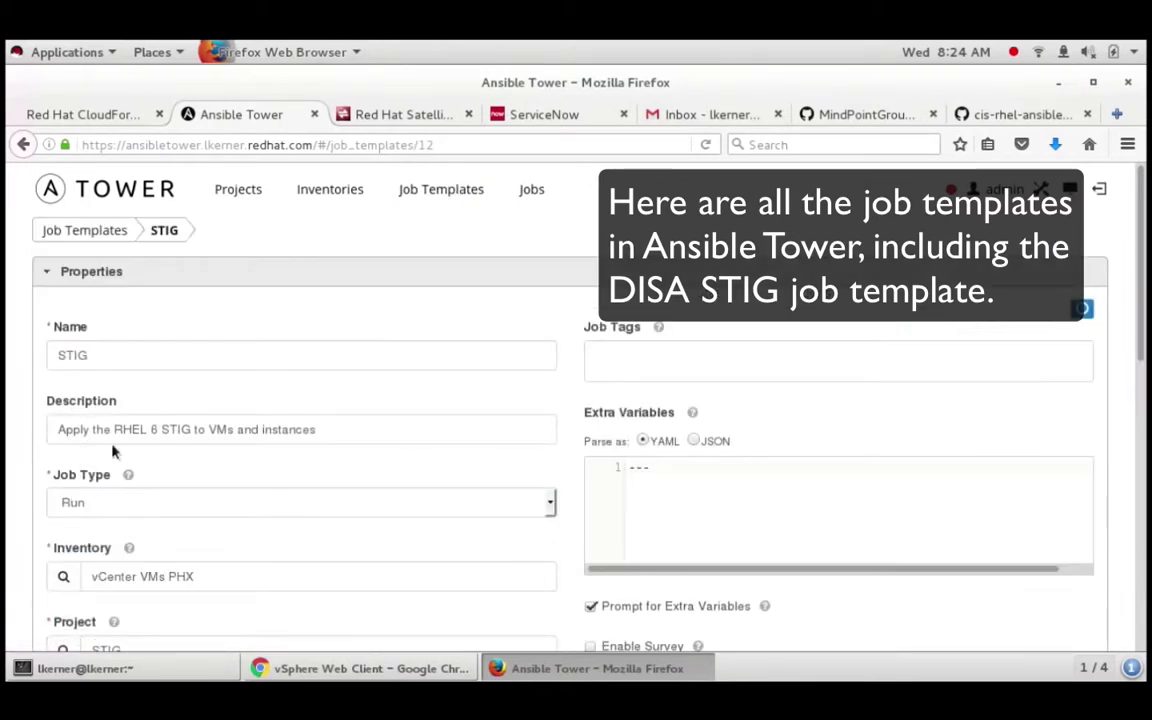
scroll(333, 436, "down", 3)
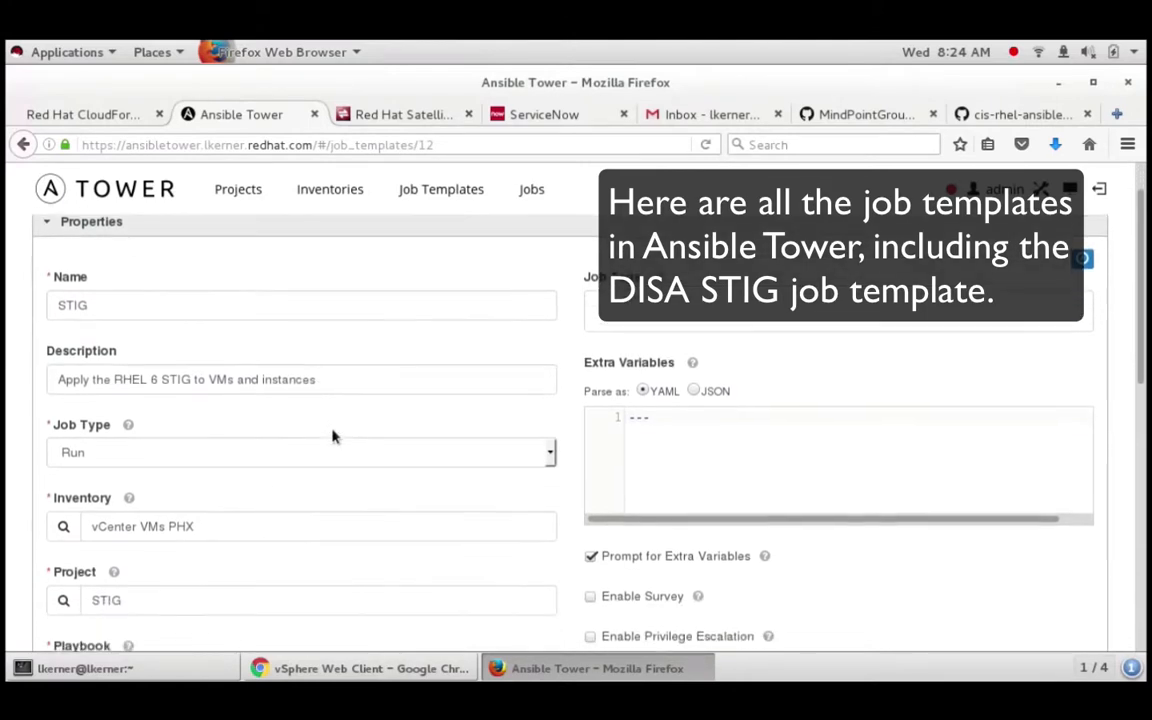
scroll(137, 600, "down", 4)
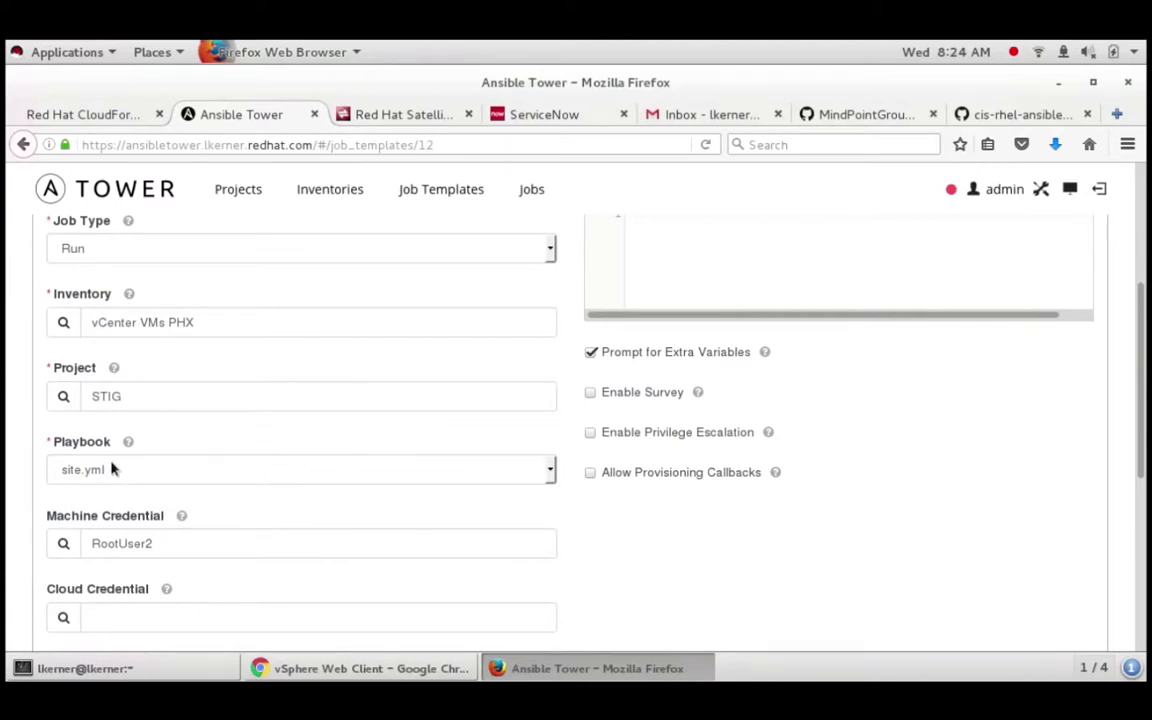
left_click(130, 116)
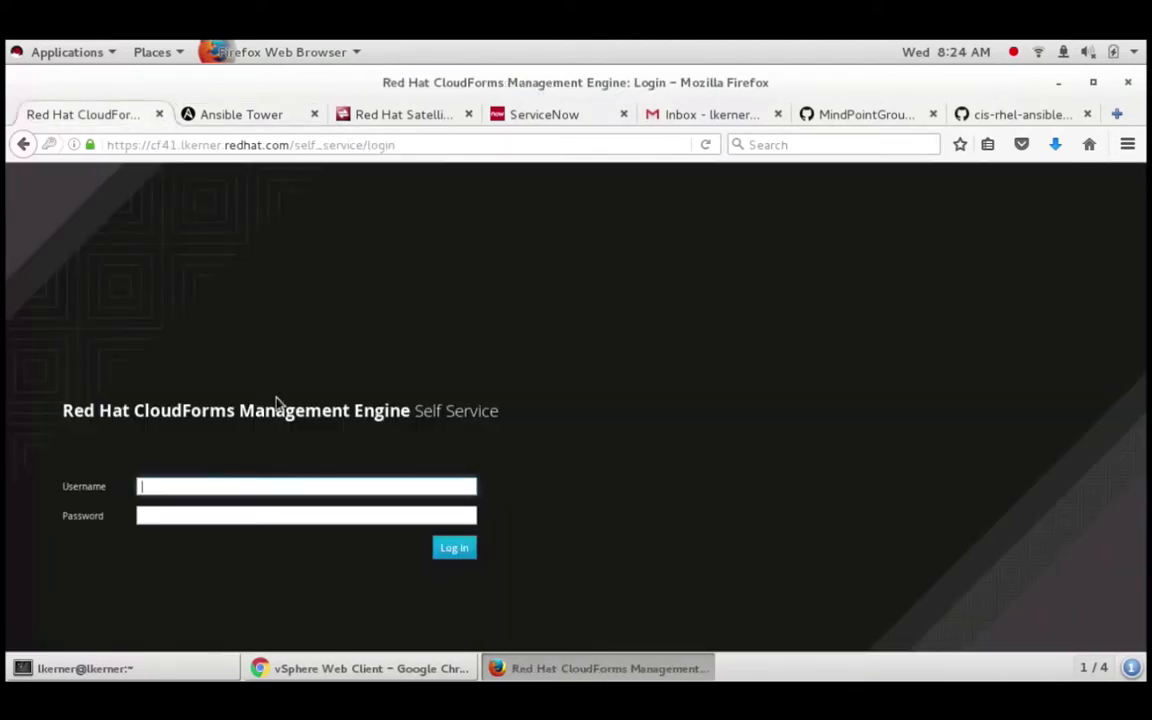
Step: Sign in to CloudForms Self Service with the administrator username and password
key("Tab")
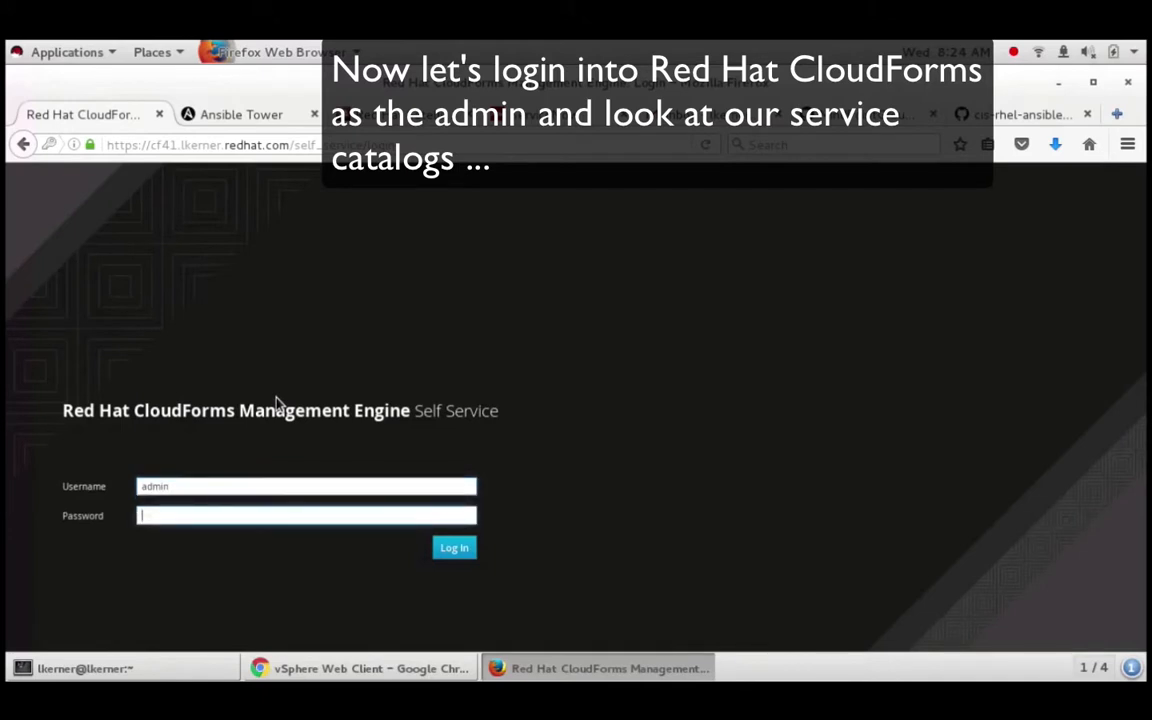
key("Return")
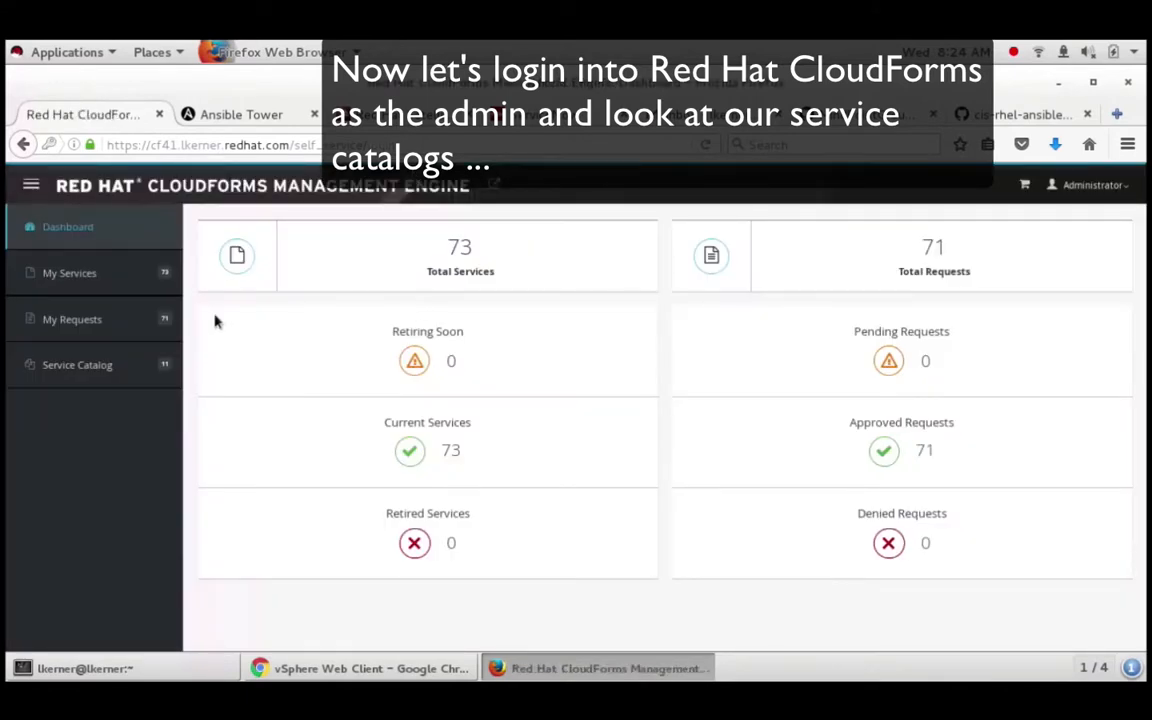
Step: Show the Service Catalog's 11 items and scroll down to the DISA STIG tiles
left_click(126, 376)
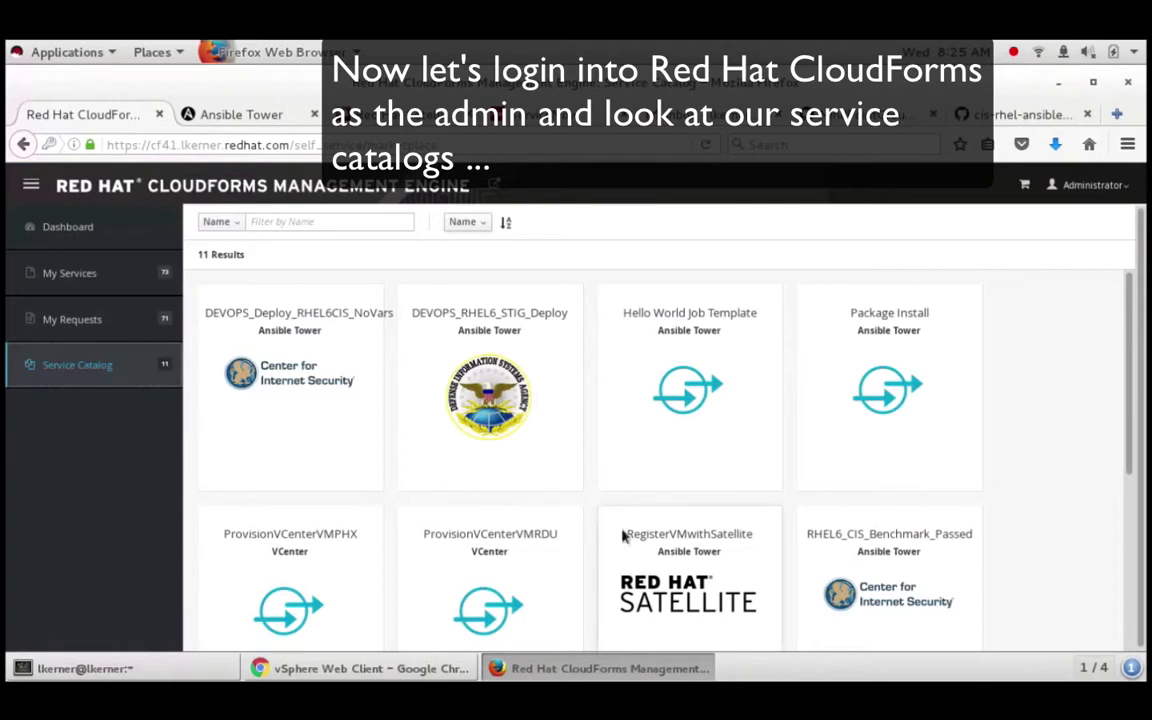
scroll(937, 561, "down", 3)
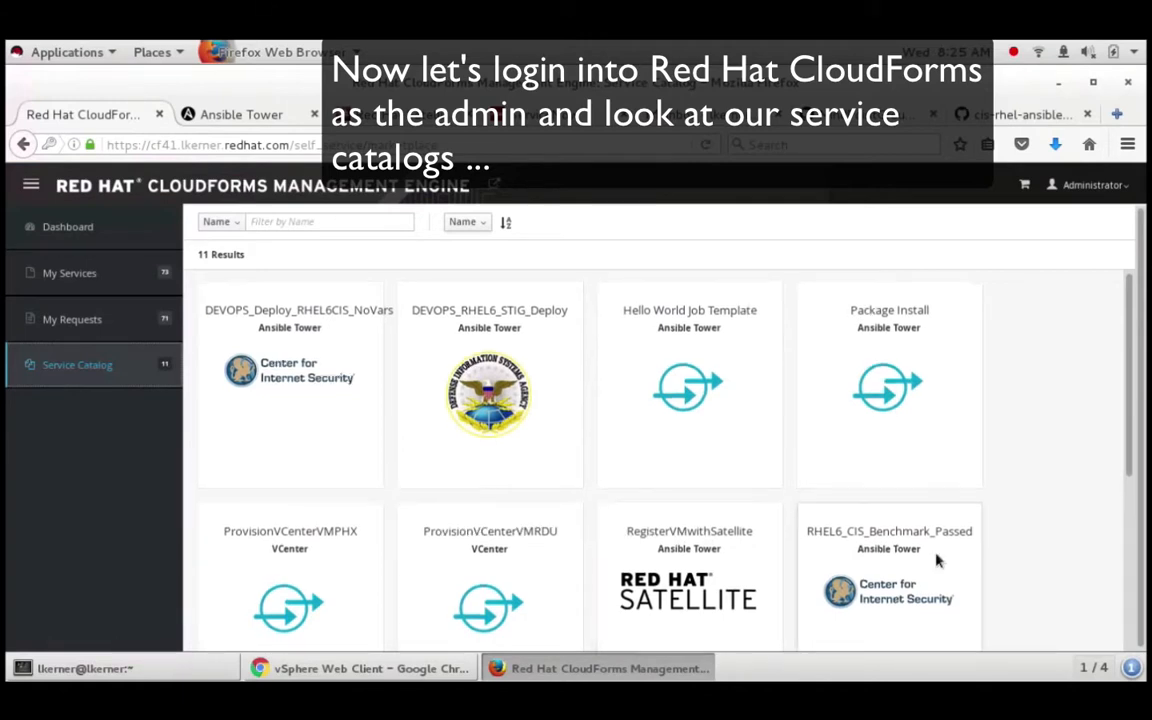
scroll(937, 561, "down", 2)
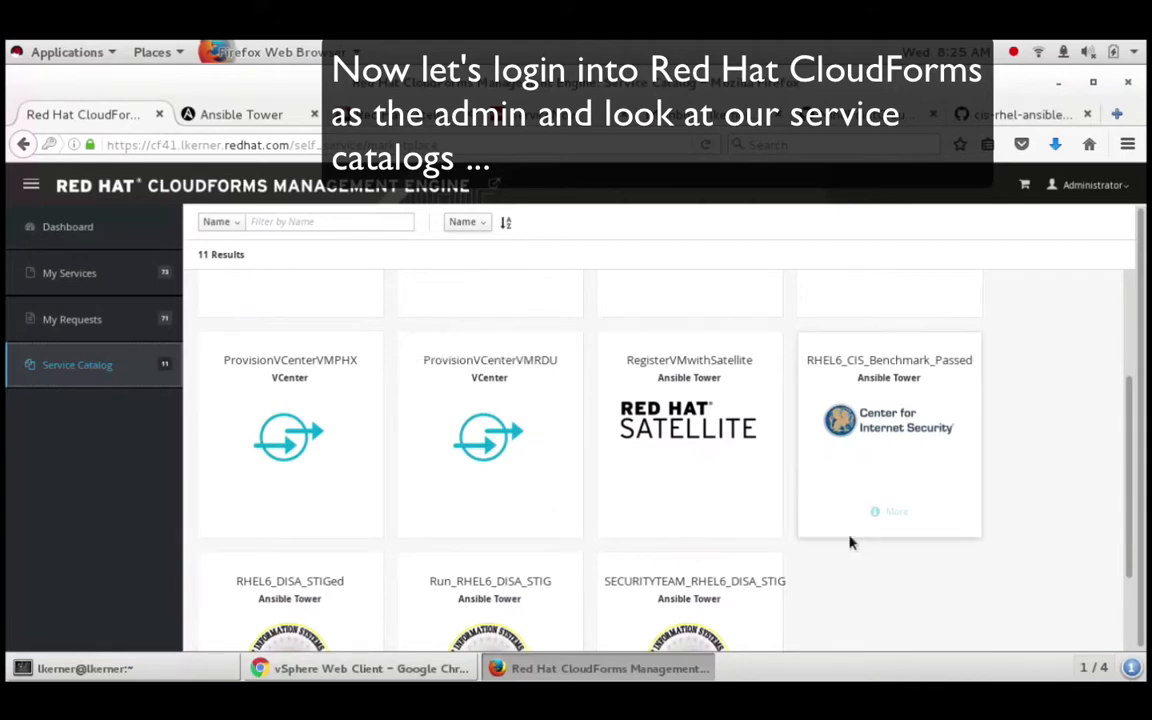
scroll(861, 540, "down", 3)
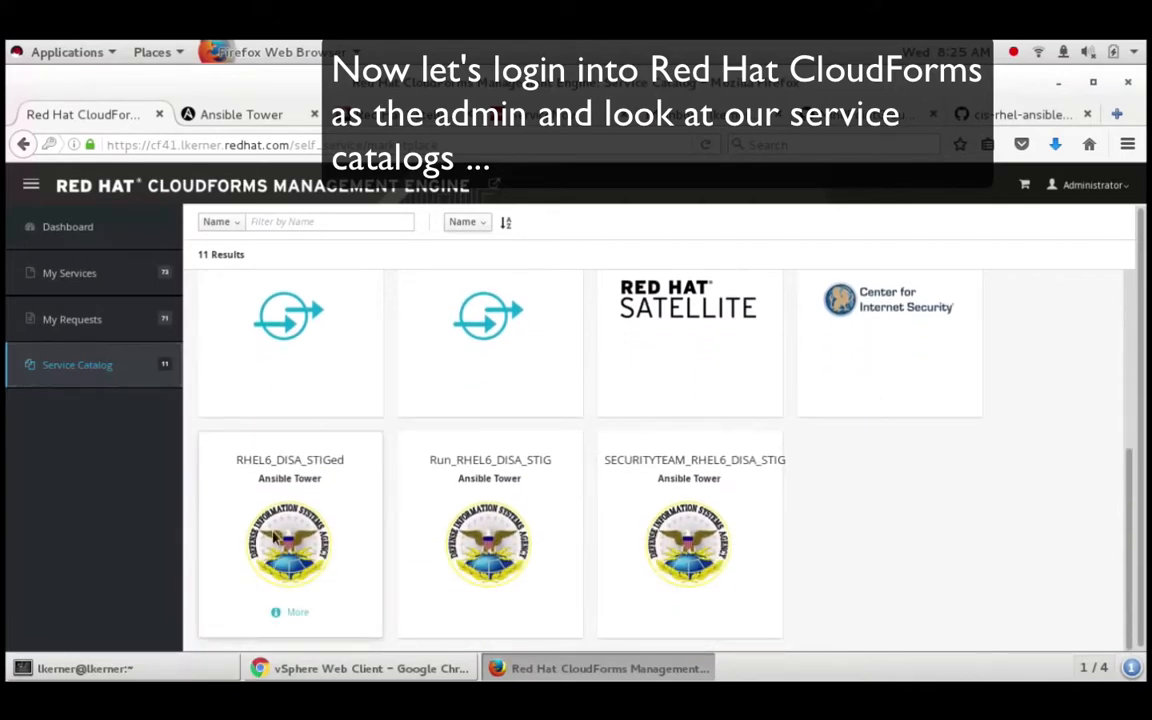
Step: Open the RHEL6_DISA_STIGed service and review its description and role variables instructions
left_click(276, 537)
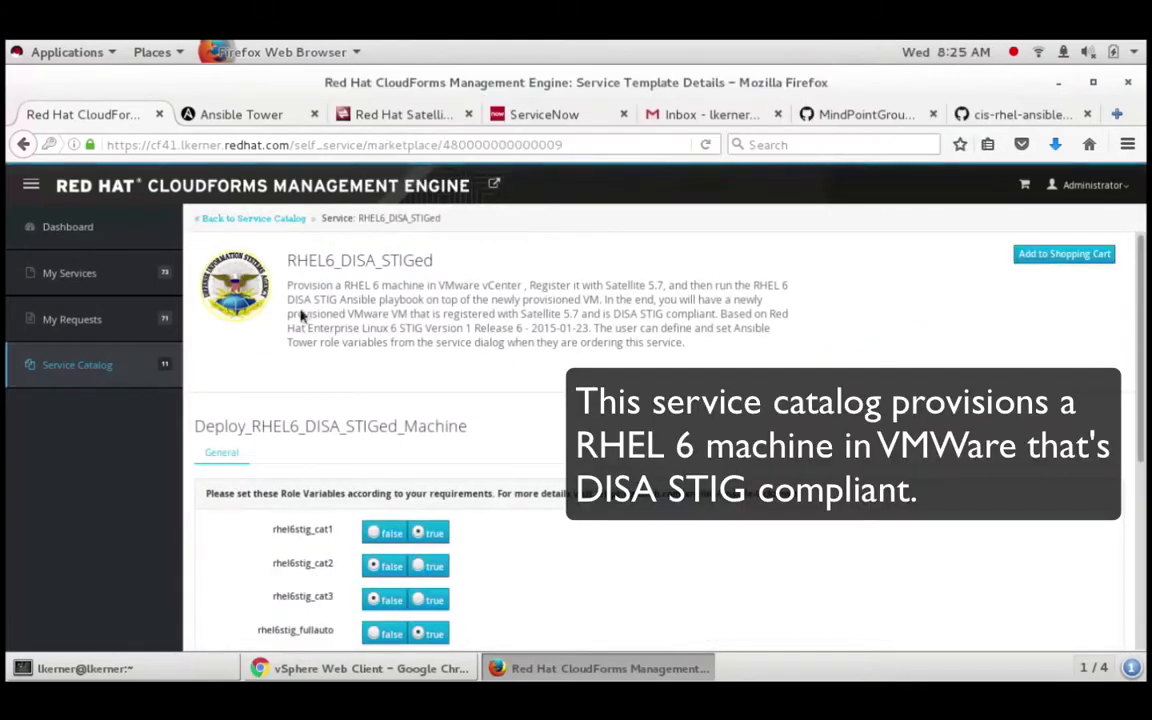
left_click_drag(288, 286, 727, 347)
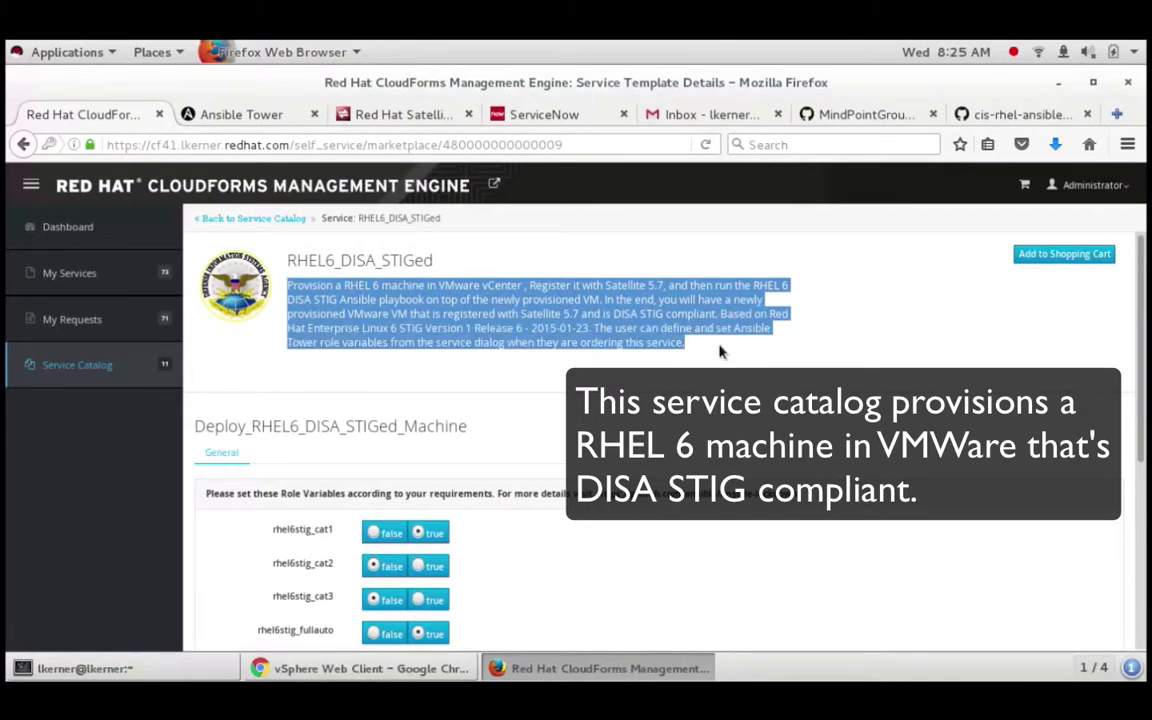
left_click(750, 373)
scroll(700, 400, "down", 3)
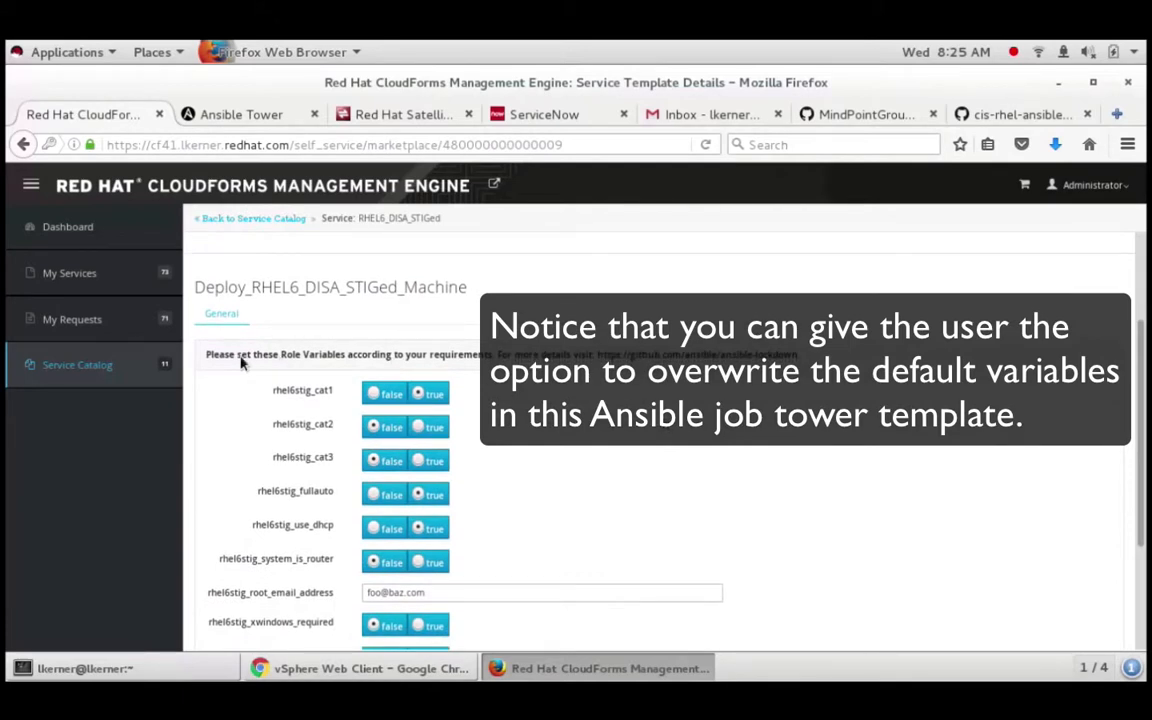
left_click_drag(208, 356, 583, 352)
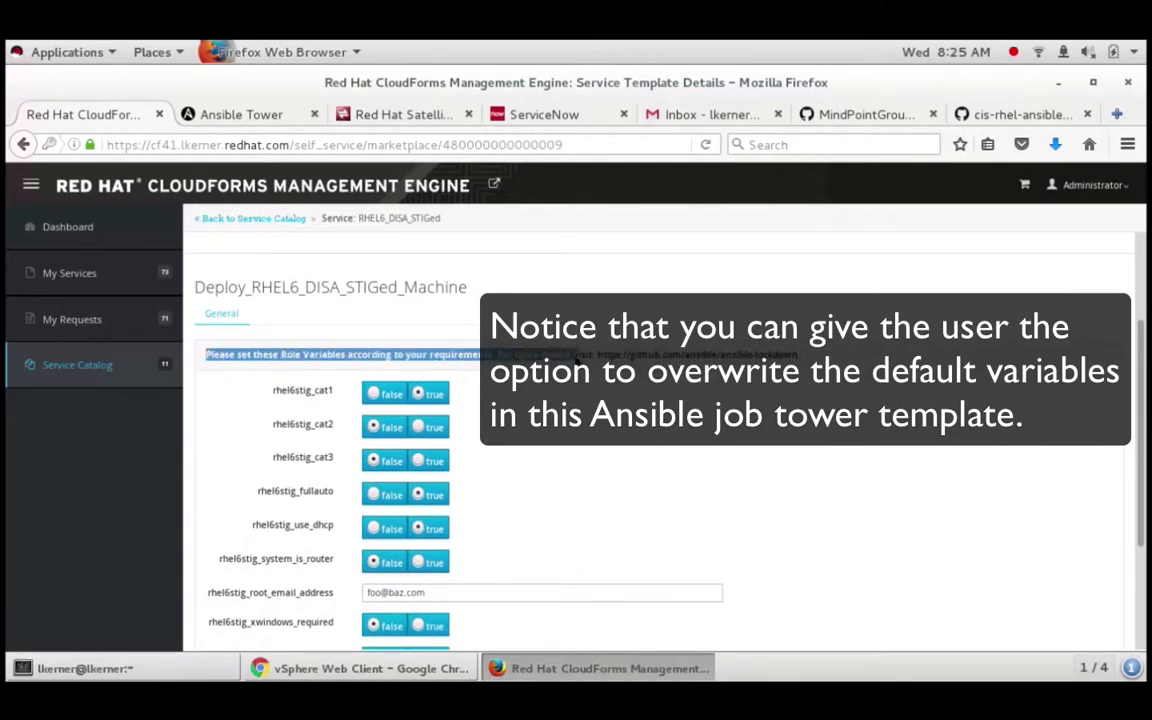
left_click(654, 350)
triple_click(808, 355)
left_click(838, 392)
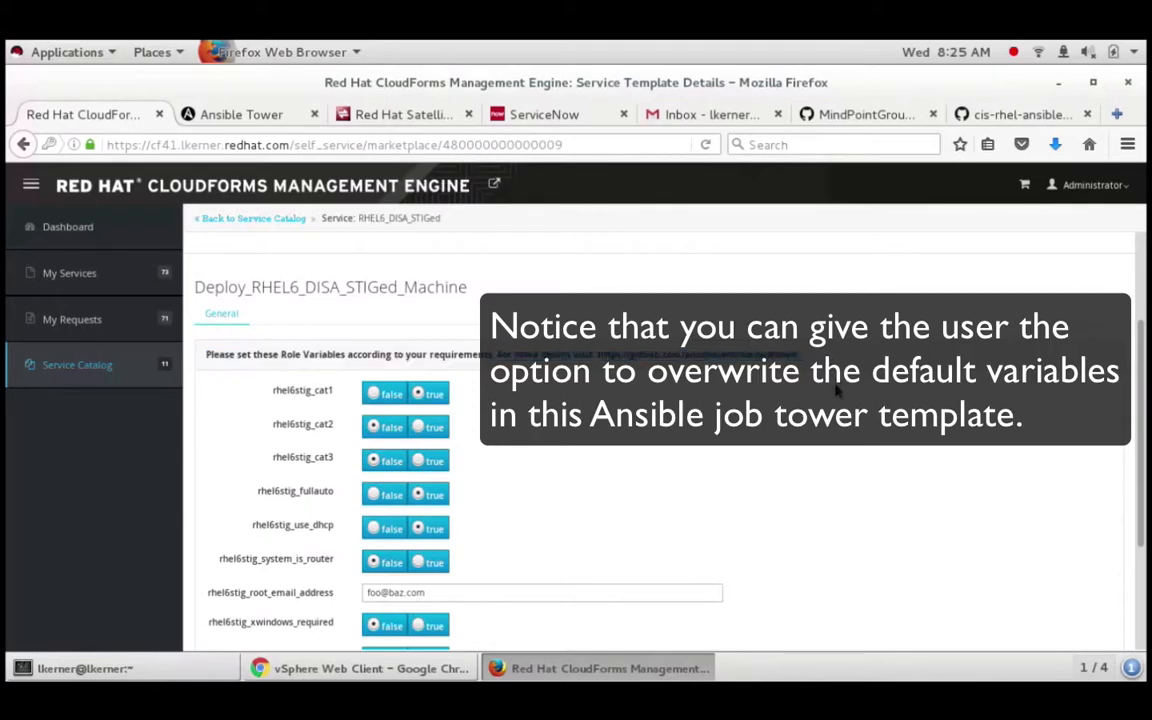
Step: Order RHEL6_DISA_STIGed from the shopping cart
scroll(779, 453, "down", 1)
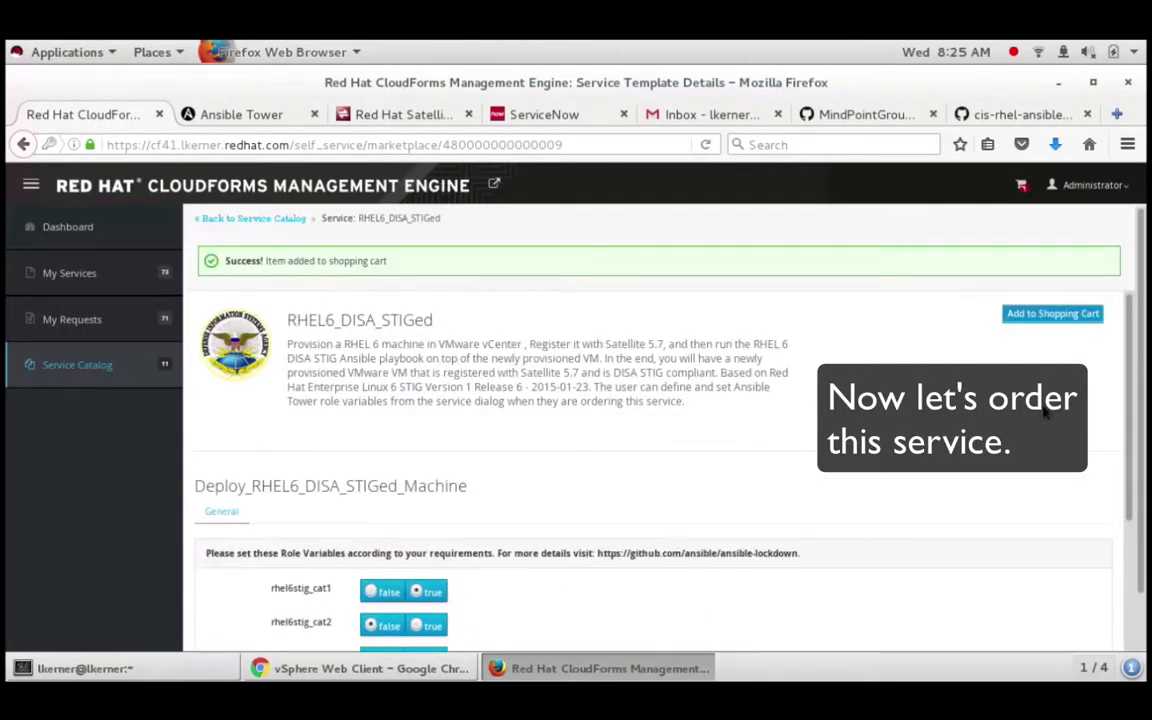
left_click(1024, 187)
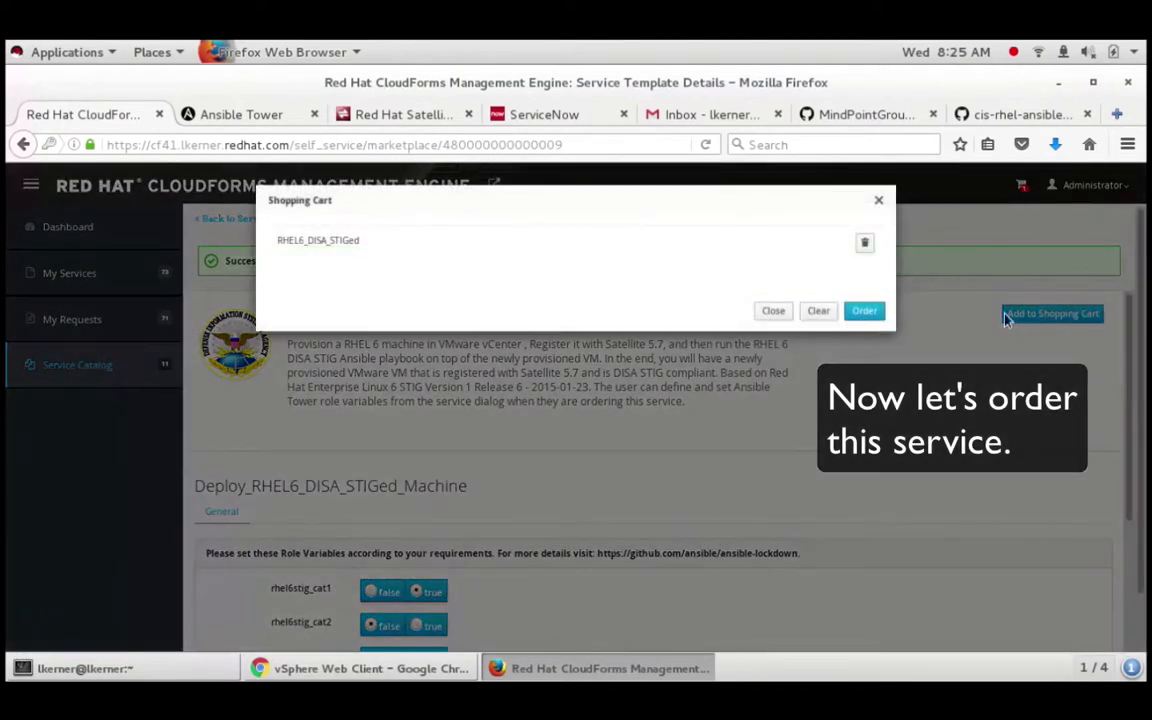
left_click(878, 318)
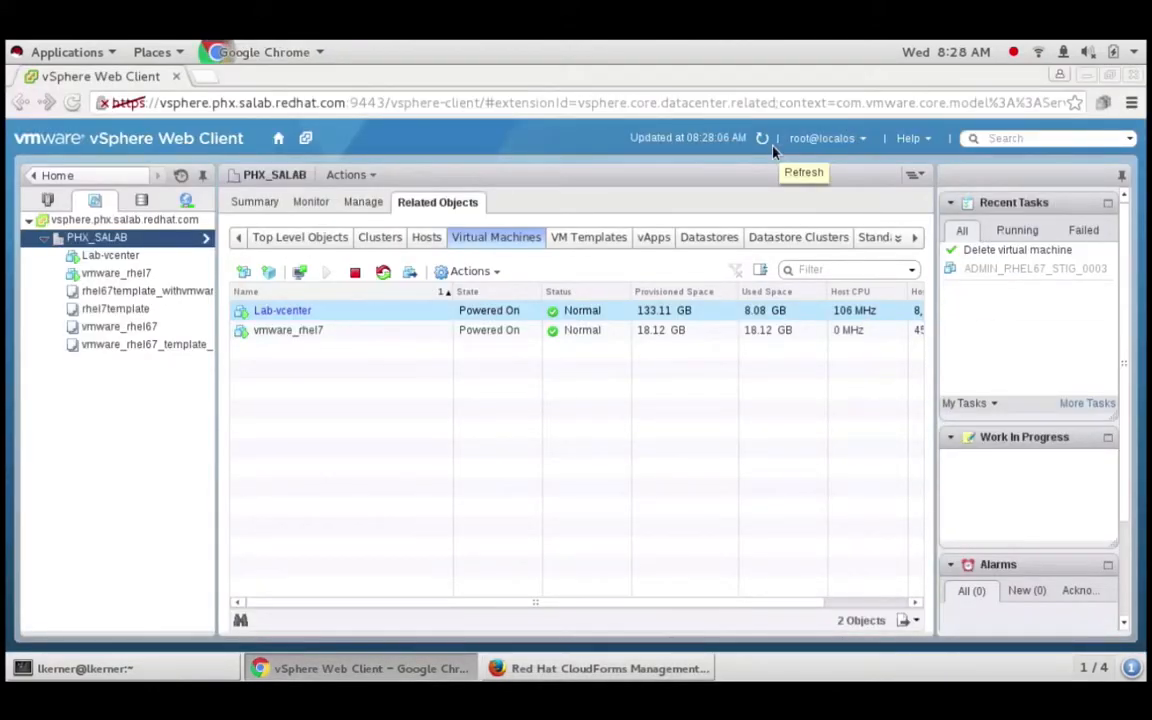
Step: Refresh vSphere to confirm ADMIN_RHEL67_STIG_0004 is powered on with an IP, then return to CloudForms
left_click(770, 146)
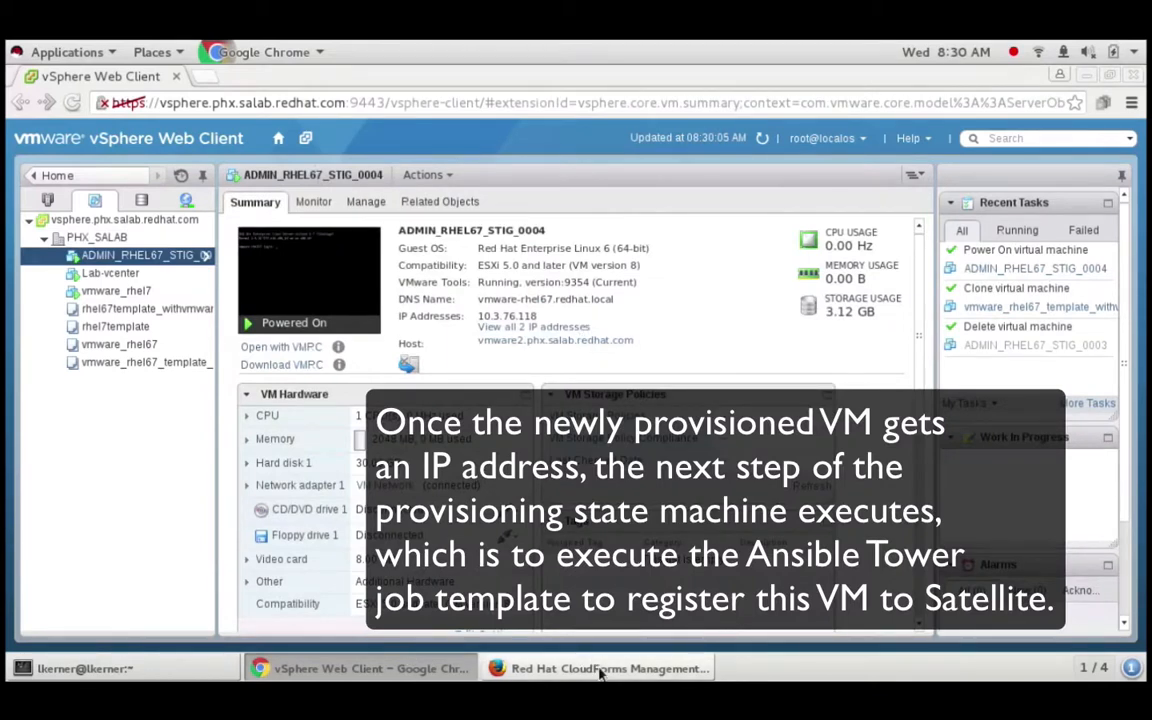
left_click(601, 669)
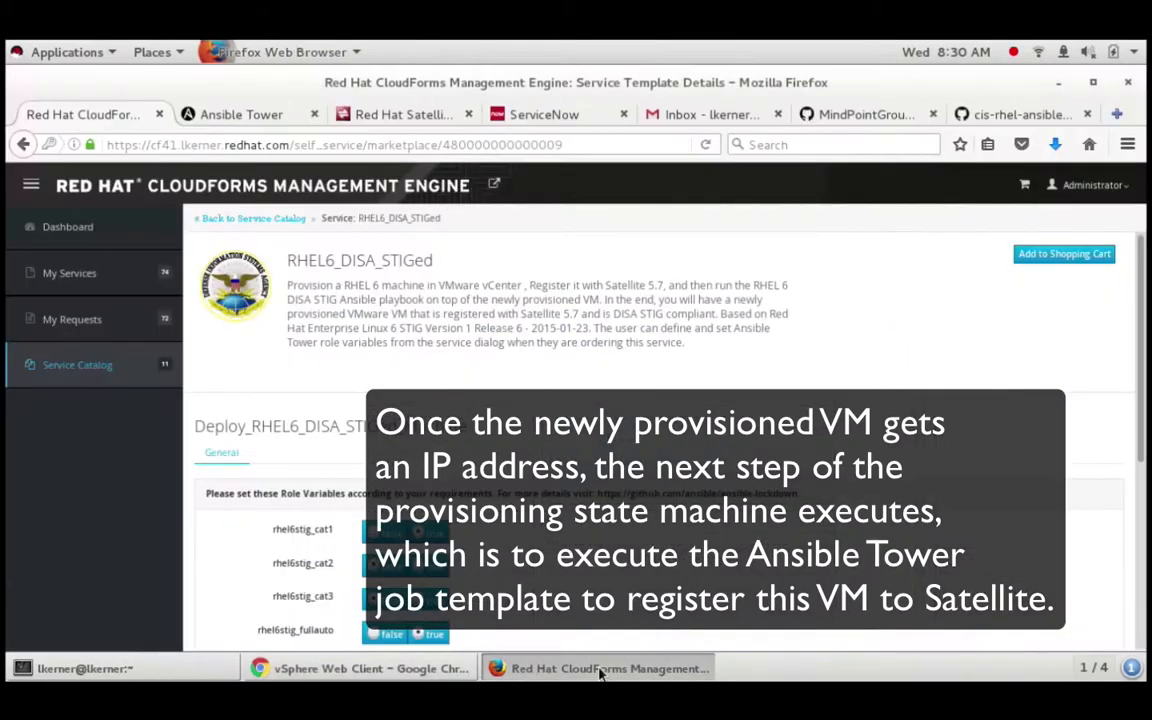
Step: Open RegisterSatellite57 job 204 from the Ansible Tower jobs list and confirm it finished Successful
left_click(241, 115)
left_click(541, 197)
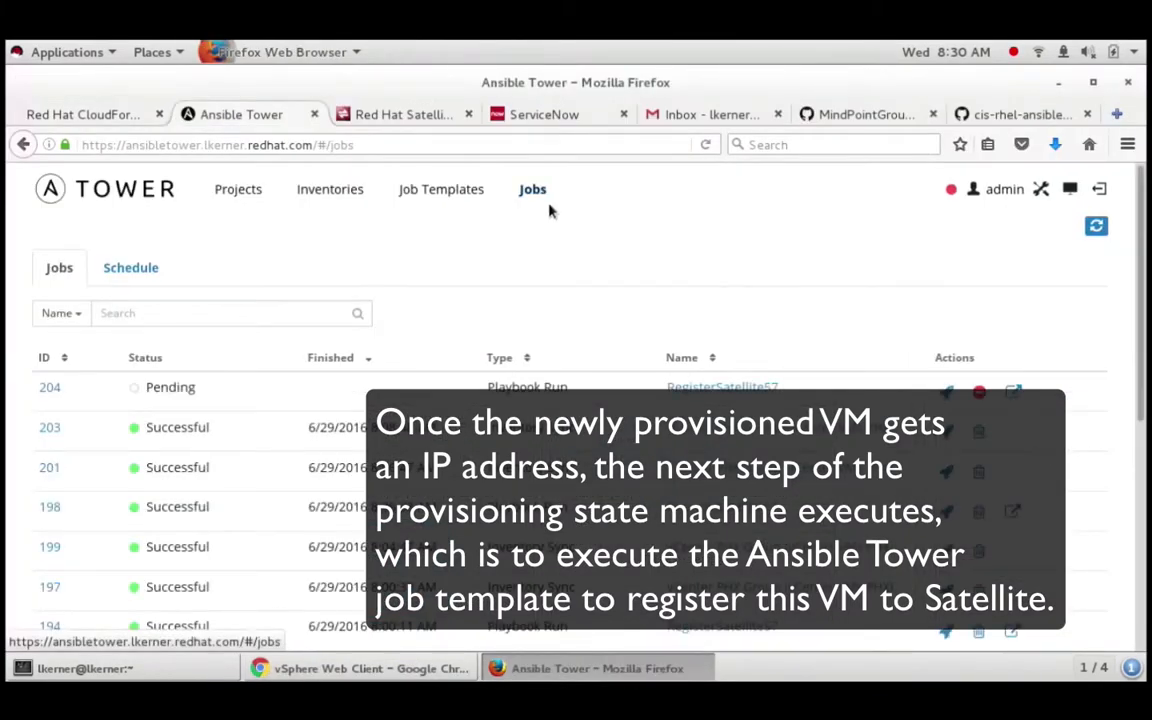
left_click_drag(806, 395, 664, 389)
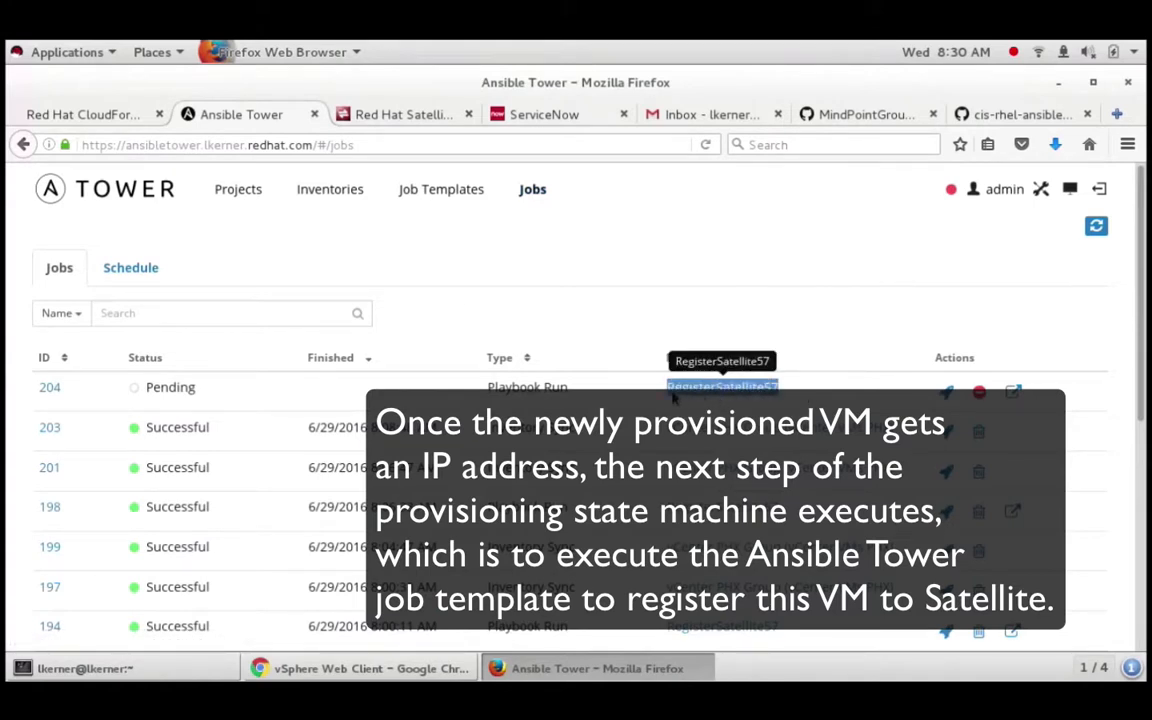
left_click(643, 250)
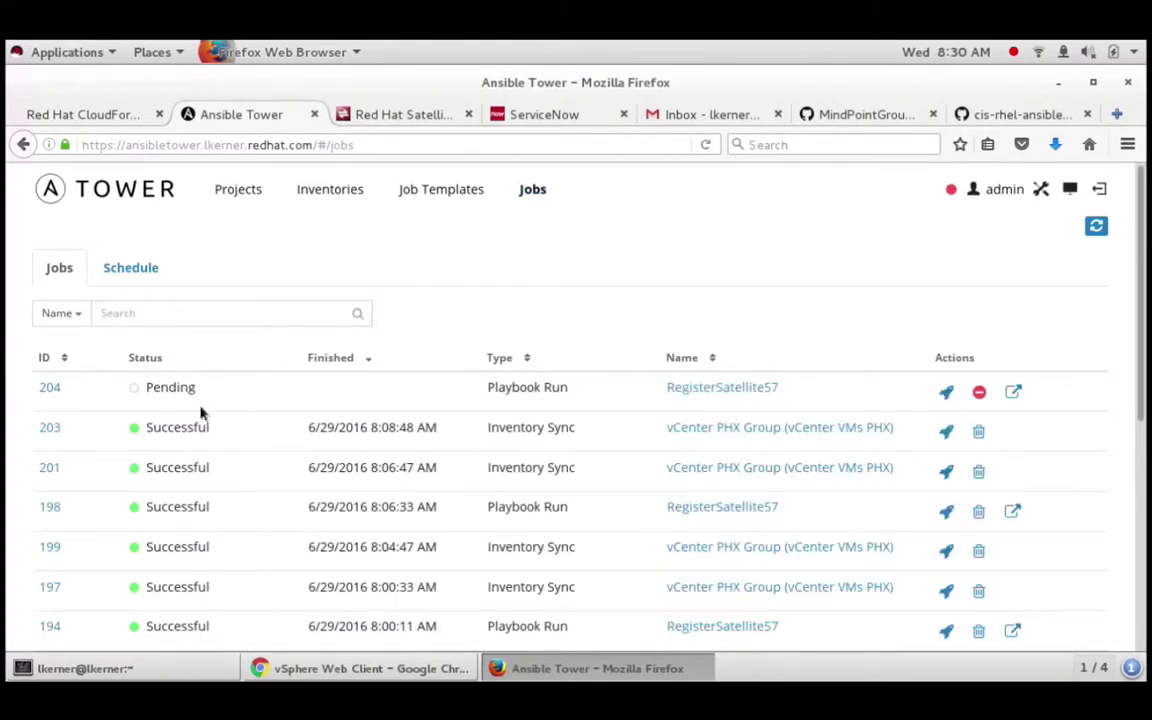
left_click_drag(212, 395, 157, 397)
left_click(351, 233)
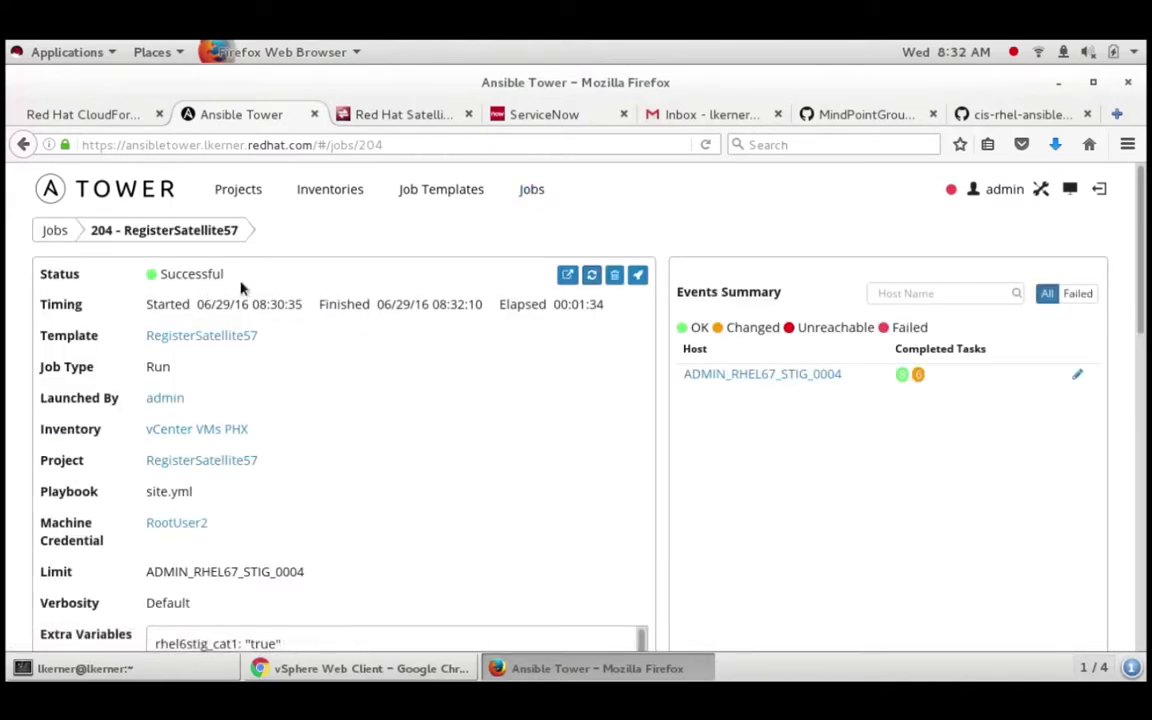
left_click_drag(240, 288, 135, 282)
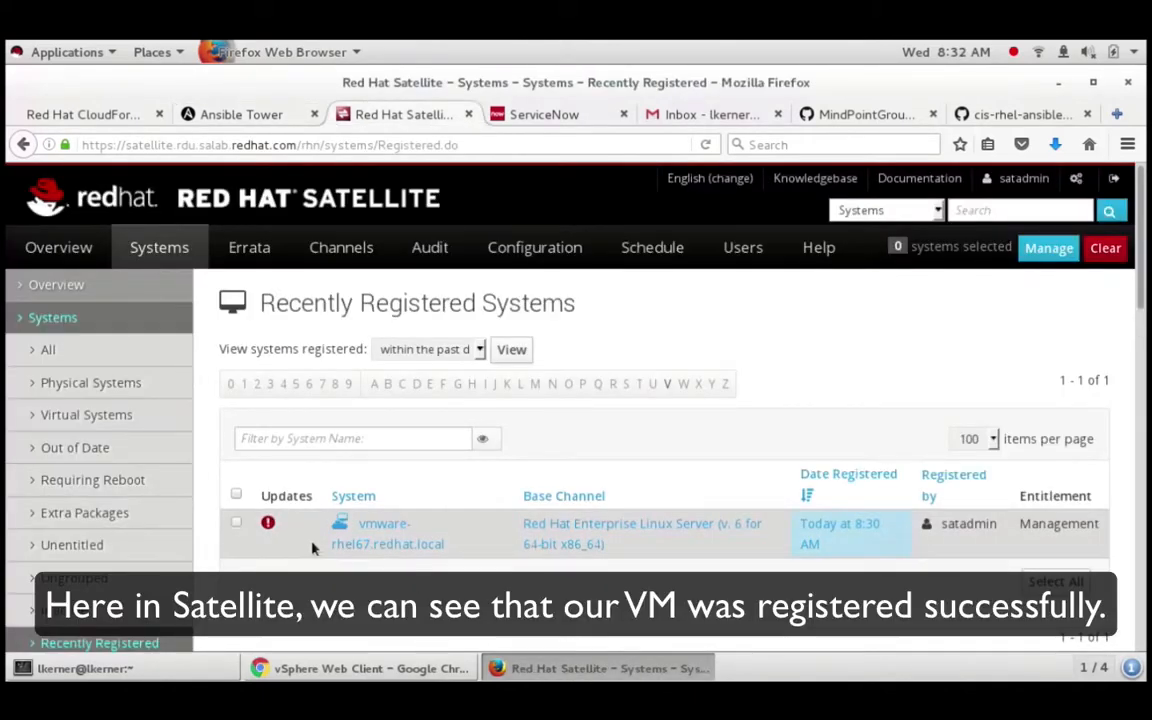
Step: Open vmware-rhel67.redhat.local from Satellite's Recently Registered systems and view its Details Overview
left_click(390, 533)
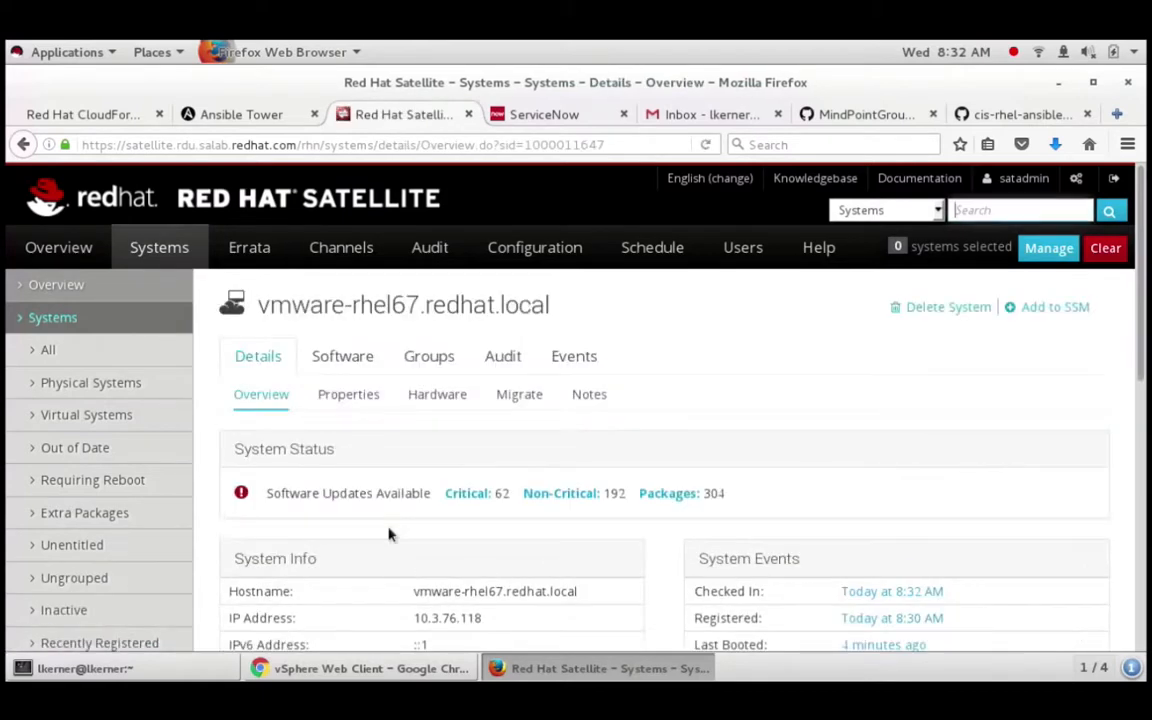
scroll(512, 514, "down", 3)
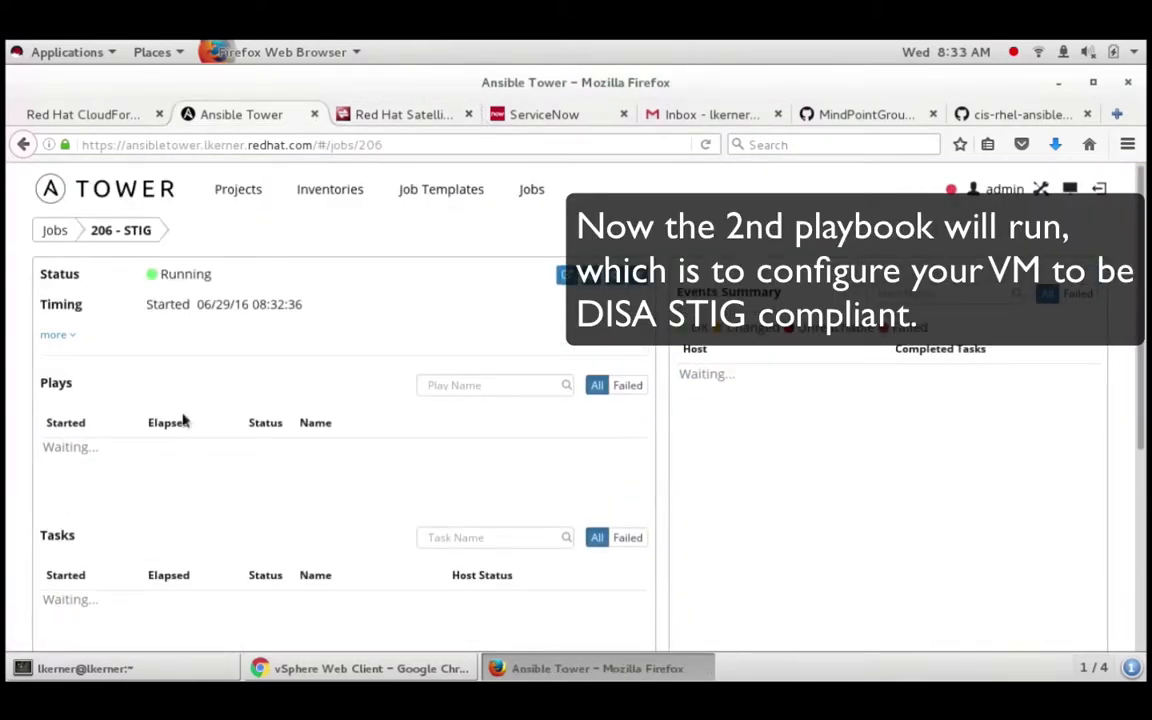
Step: Inspect job 206's inventory vCenter VMs PHX, limit ADMIN_RHEL67_STIG_0004 and extra variables
left_click(64, 340)
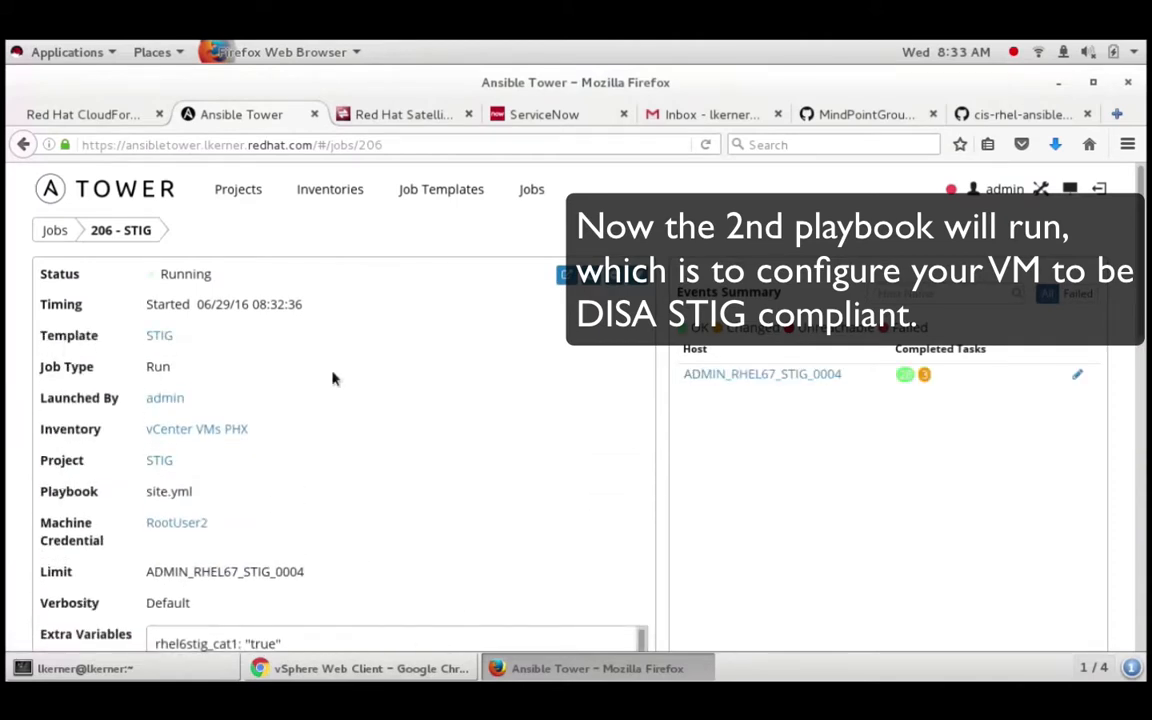
left_click_drag(292, 444, 74, 447)
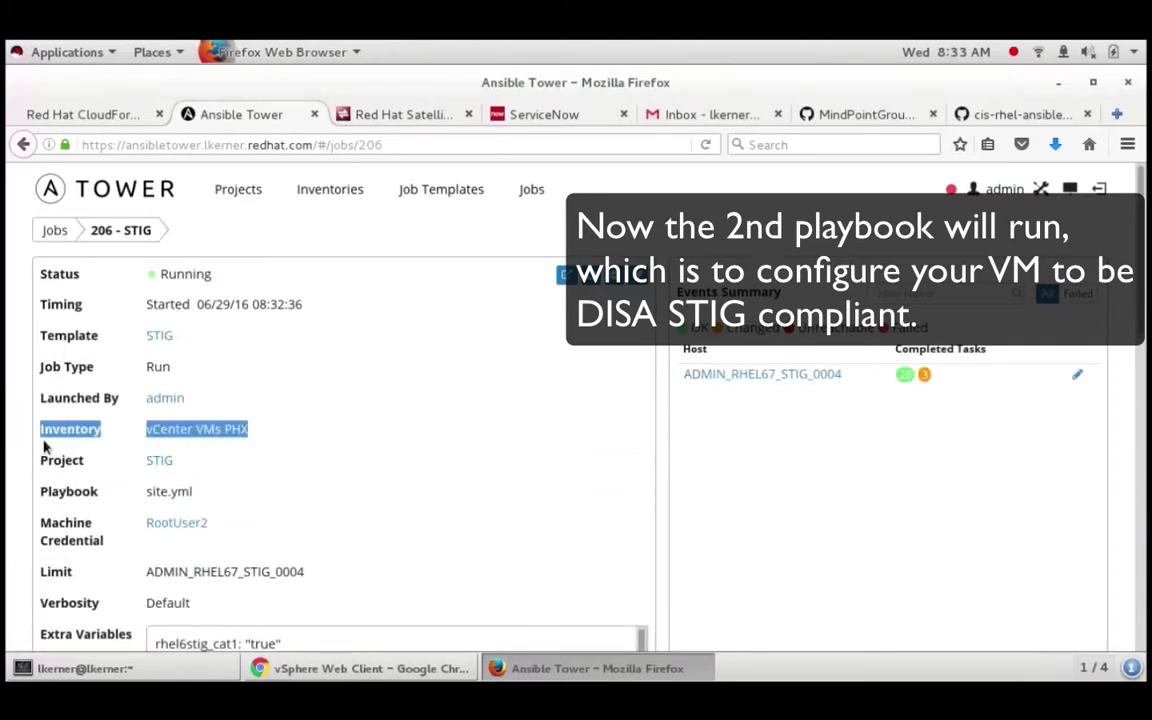
left_click_drag(352, 569, 44, 577)
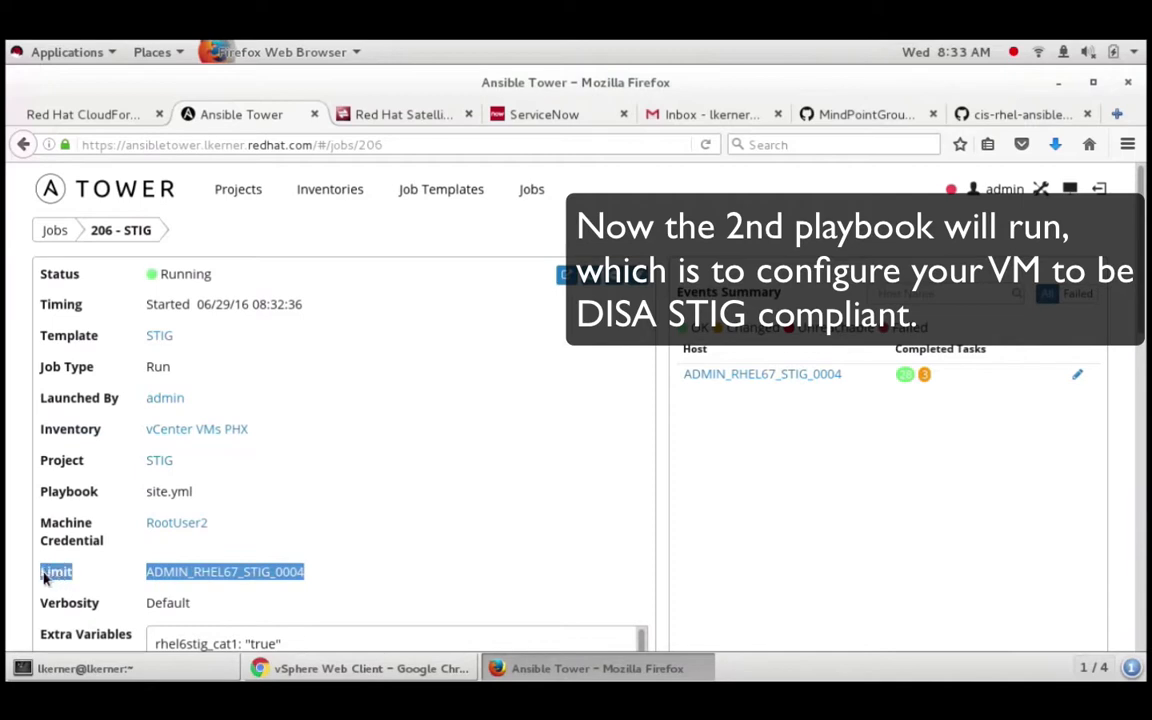
scroll(614, 547, "down", 3)
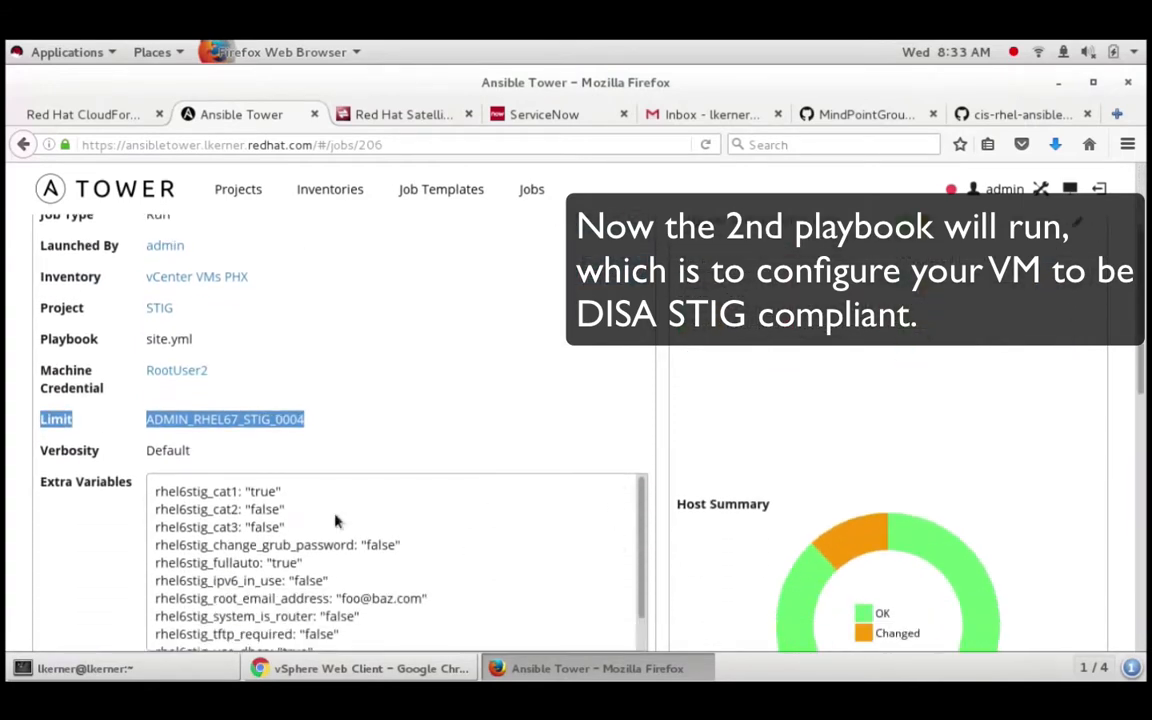
left_click(160, 502)
left_click_drag(160, 502, 373, 437)
left_click(432, 451)
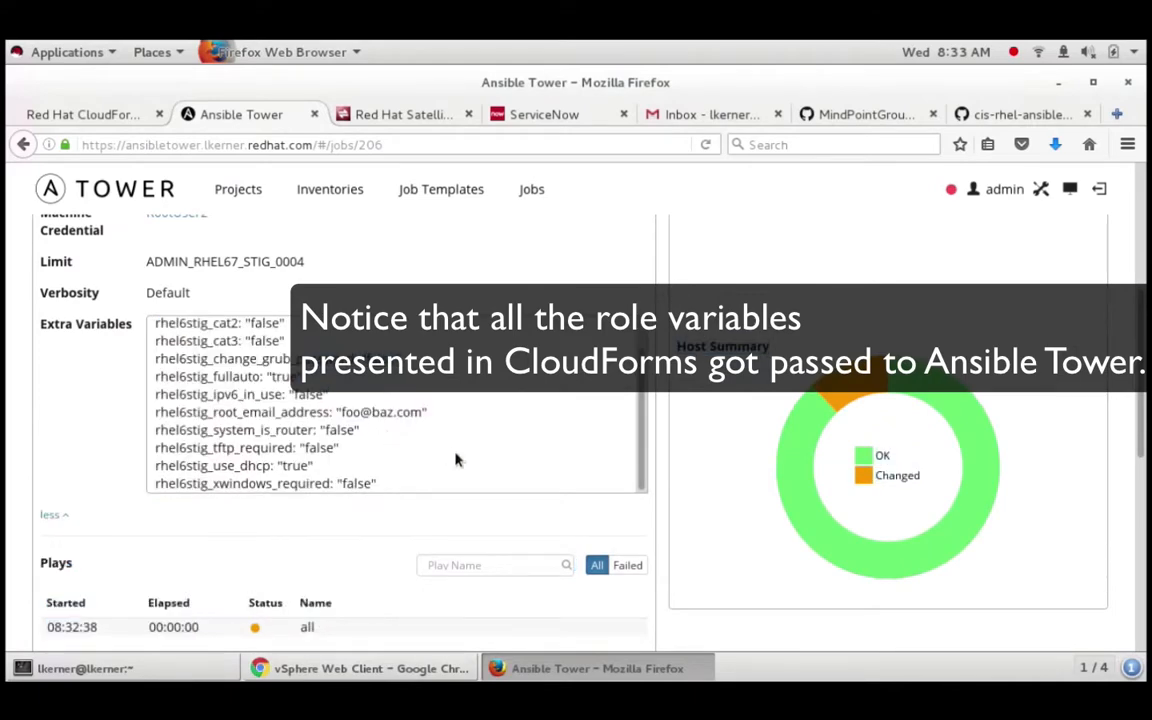
scroll(457, 460, "up", 1)
left_click(532, 189)
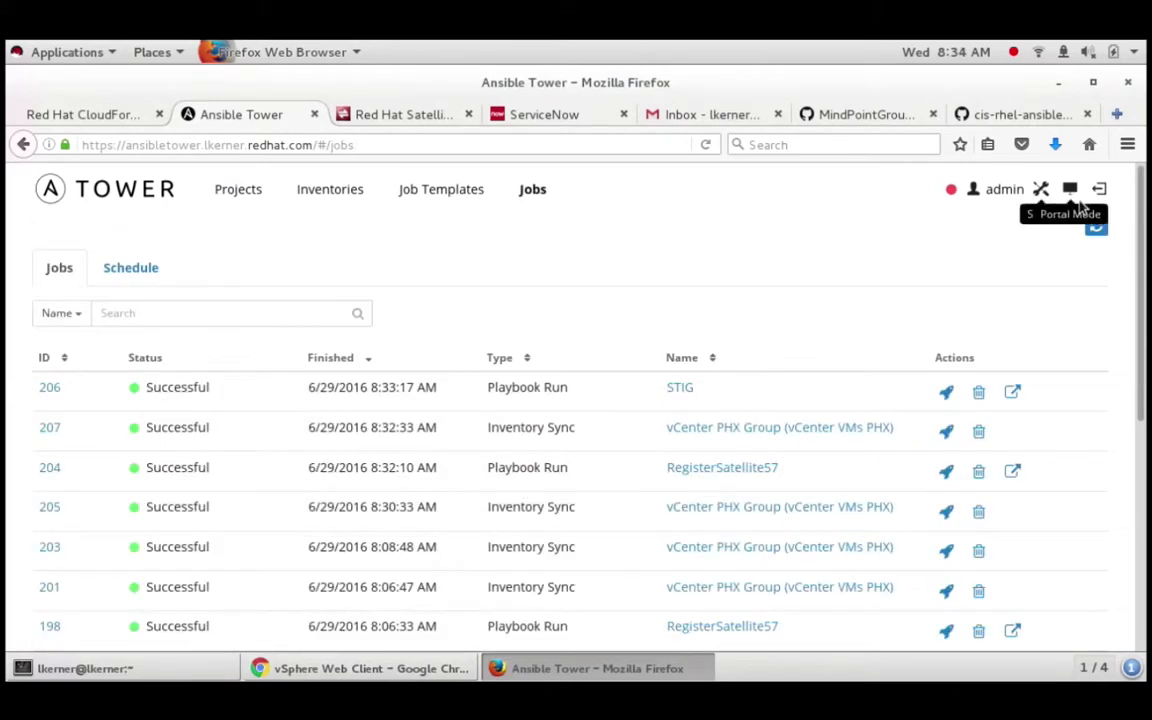
Step: Log the administrator out of CloudForms Self Service
left_click(85, 116)
left_click(1095, 186)
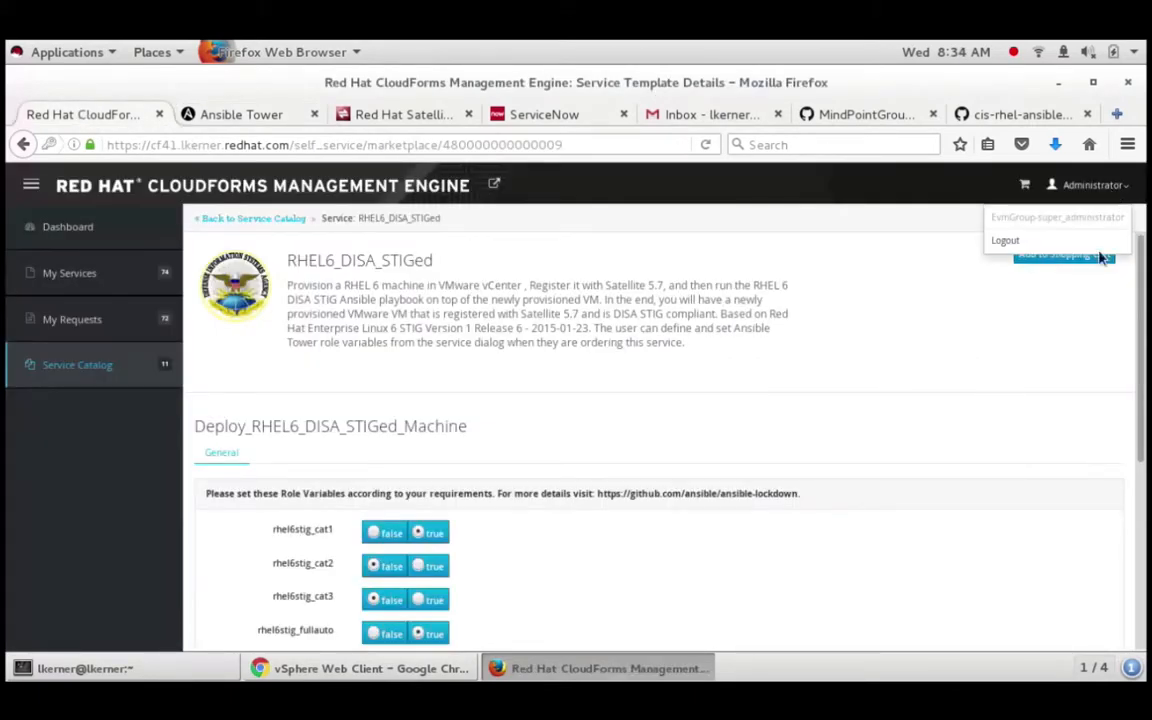
left_click(990, 240)
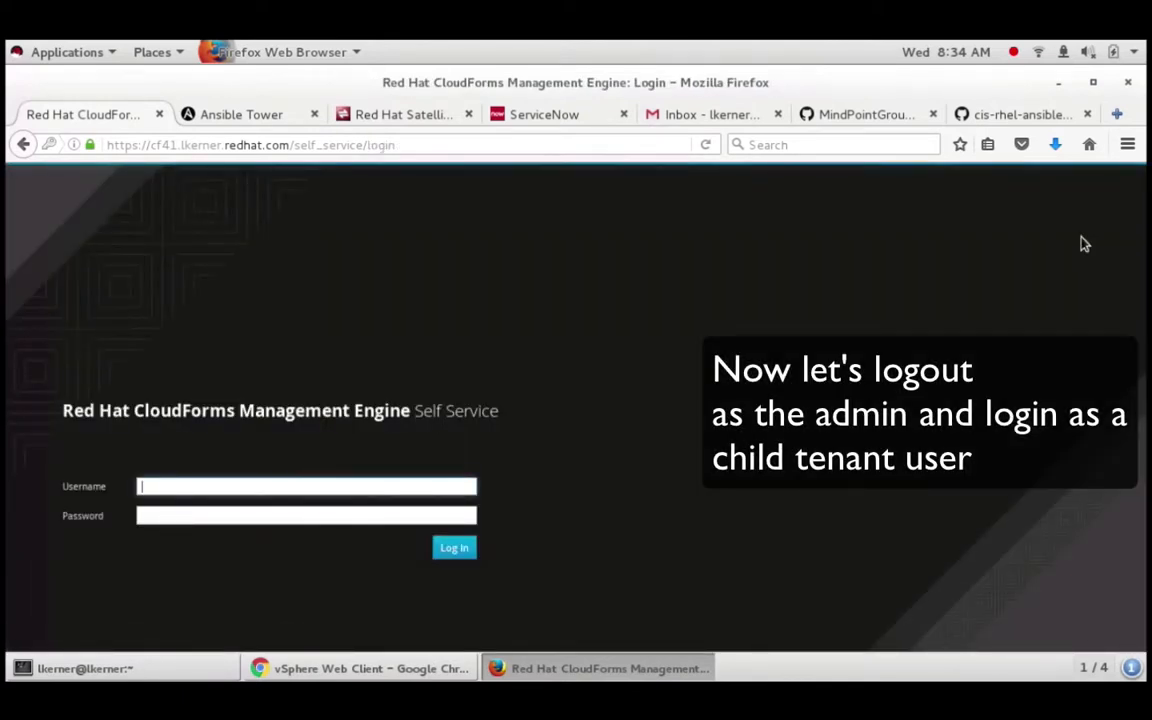
Step: Sign in as the child tenant user and decline the browser's offer to save the login
type("peter")
key("Tab")
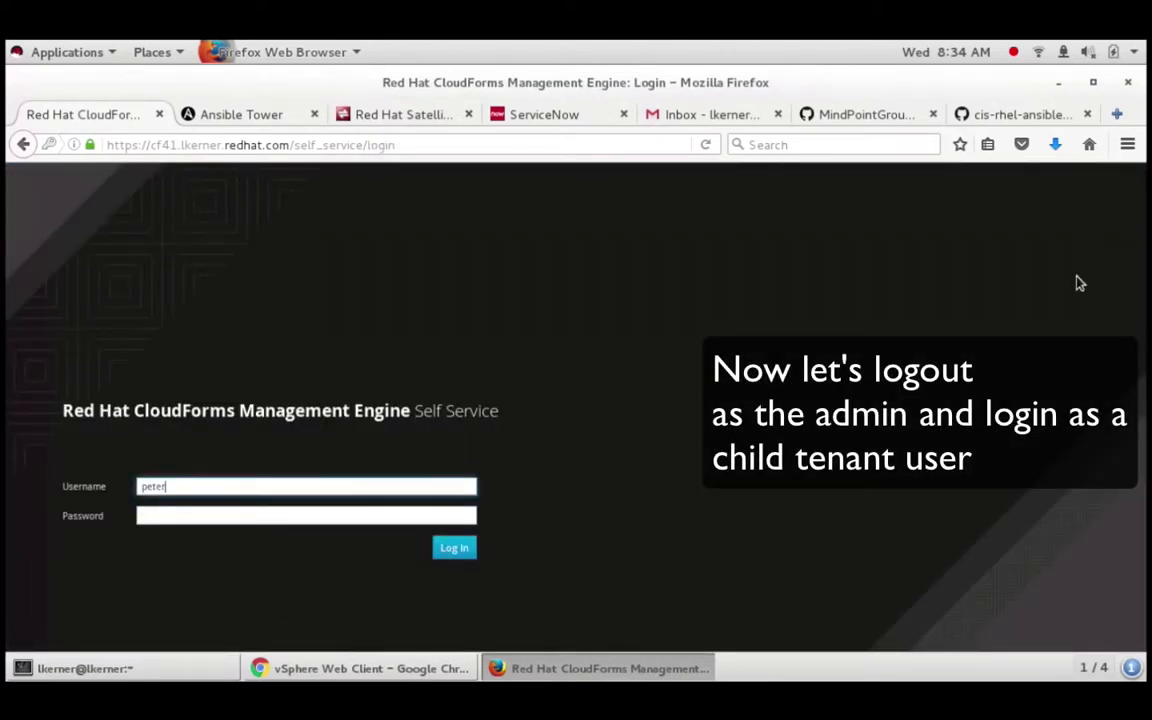
type("••••")
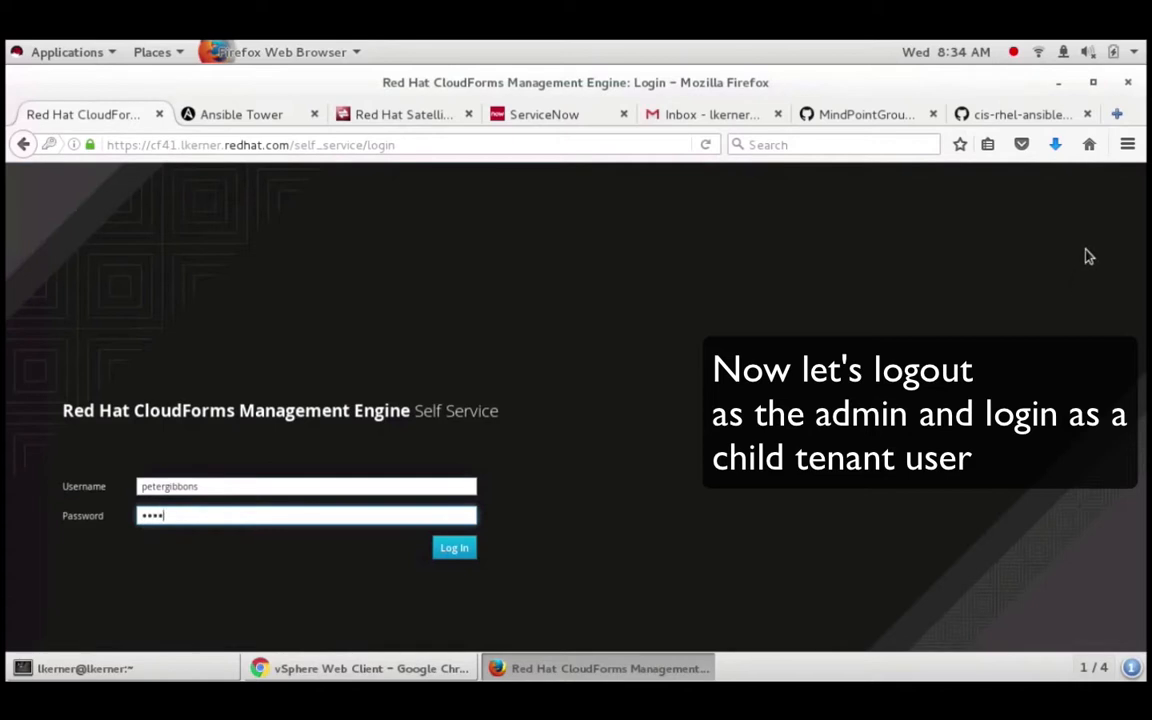
type("••")
key("Return")
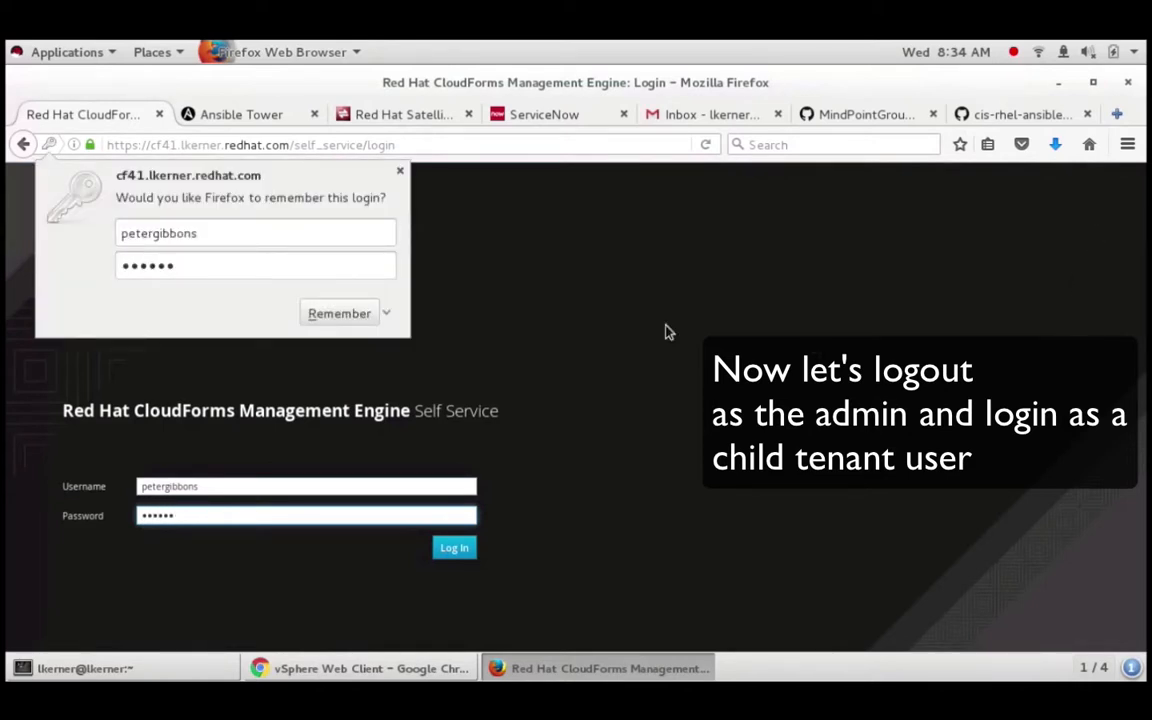
left_click(401, 172)
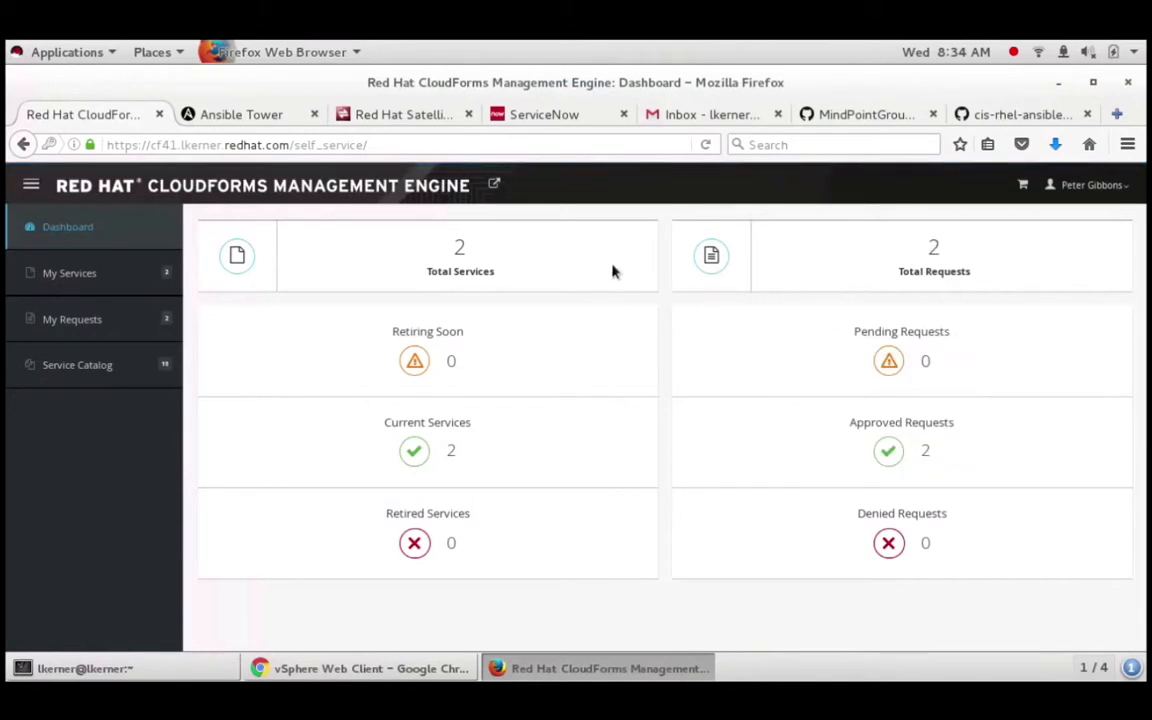
Step: Open DEVOPS_Deploy_RHEL6CIS_NoVars from the child tenant's 10-item Service Catalog and review its description
left_click(77, 370)
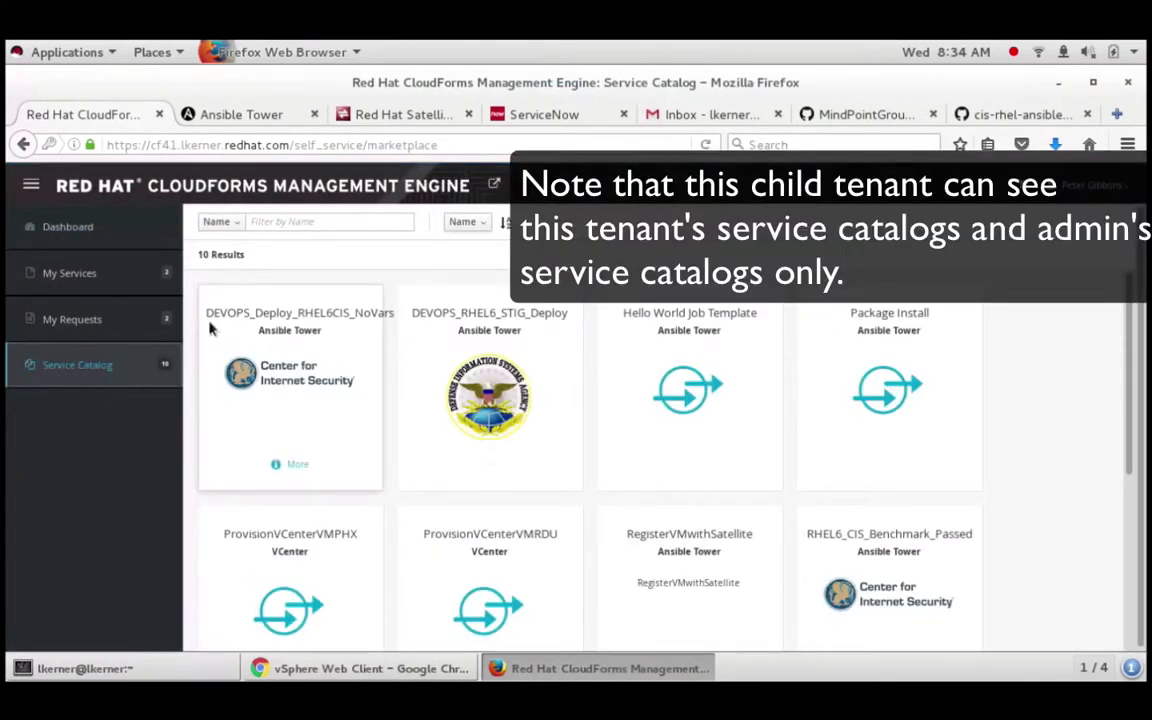
left_click(362, 330)
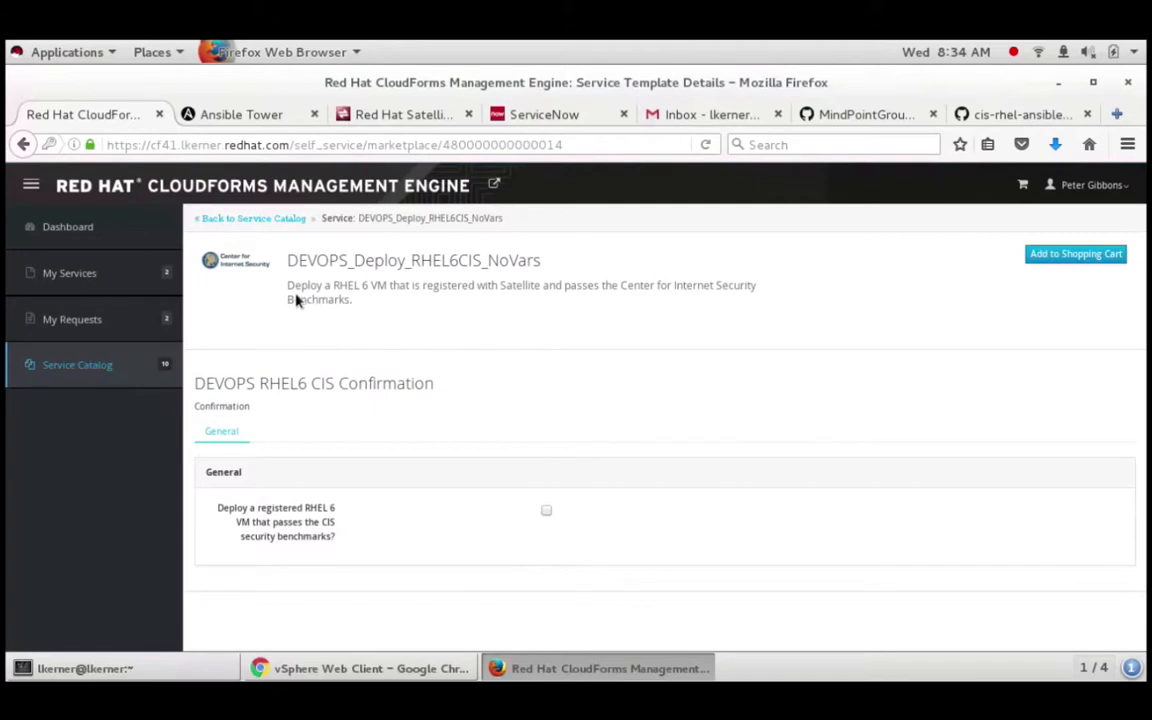
left_click_drag(294, 272, 557, 272)
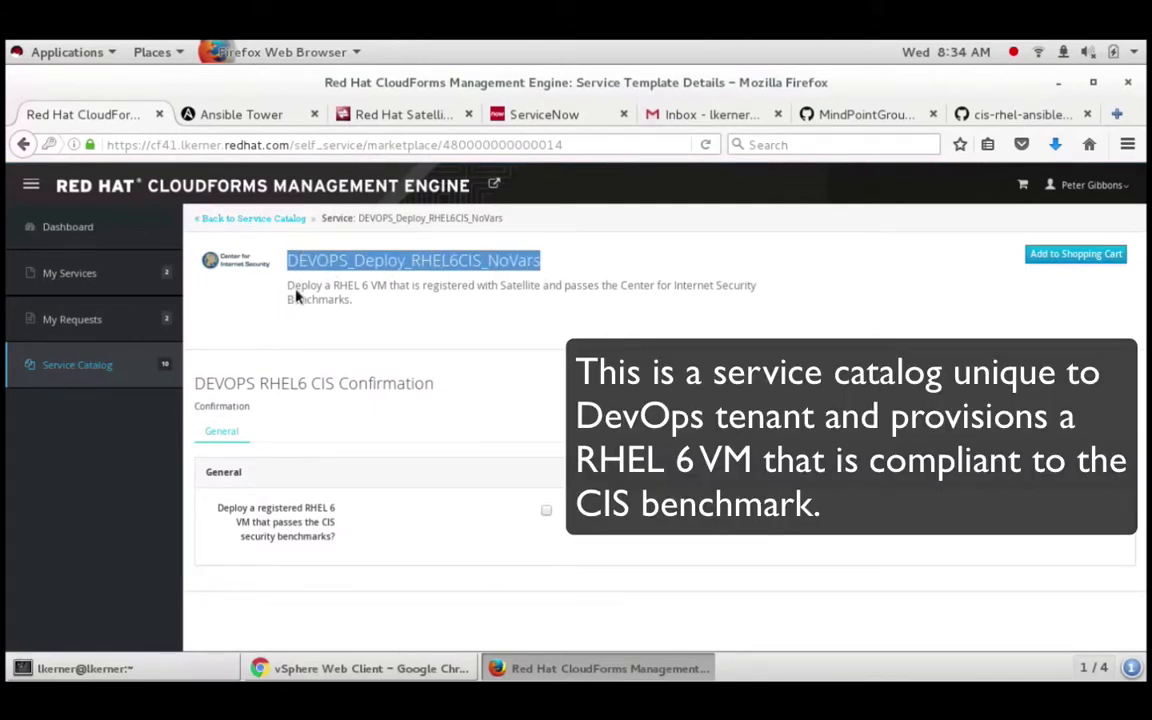
left_click_drag(296, 296, 775, 312)
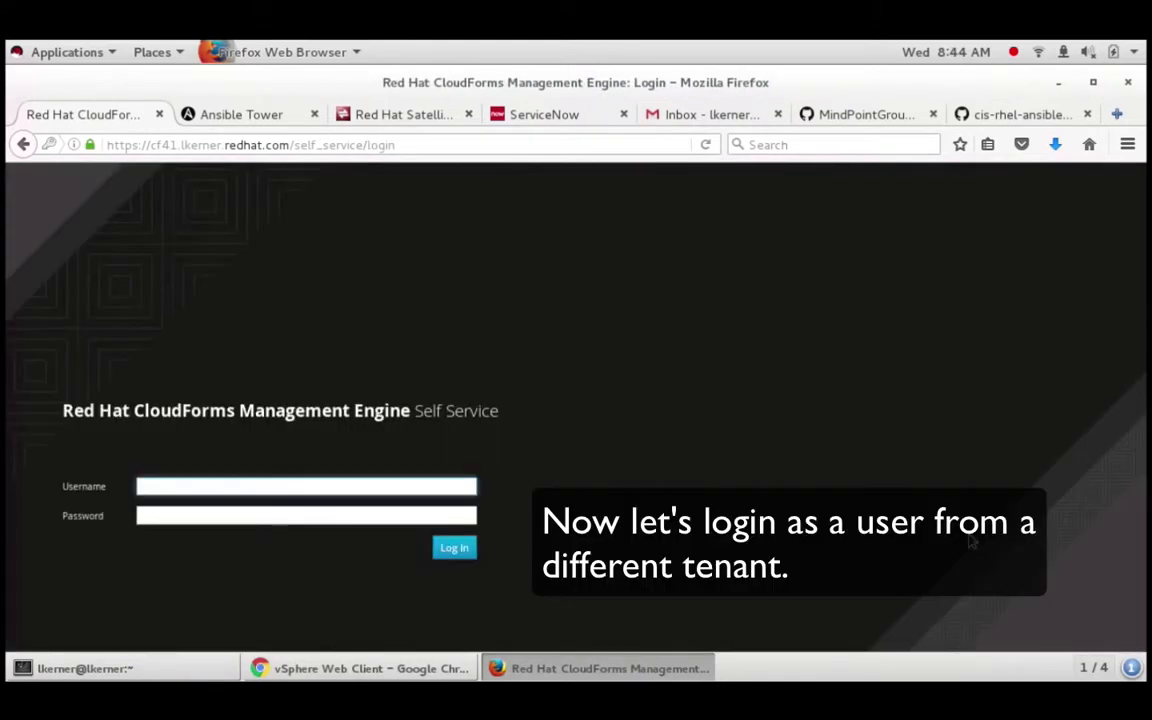
Step: Log in with the other tenant user's suggested username and password, dismissing the save-login prompt
type("ssu")
key("BackSpace")
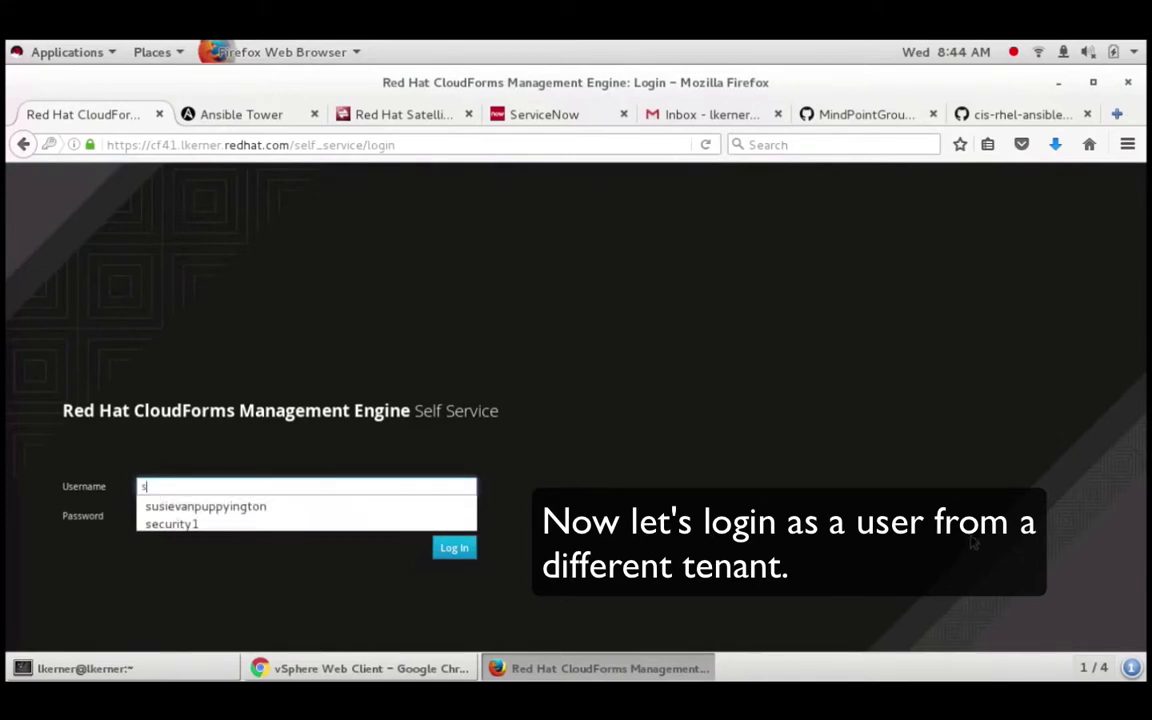
key("Down")
key("Return")
key("Tab")
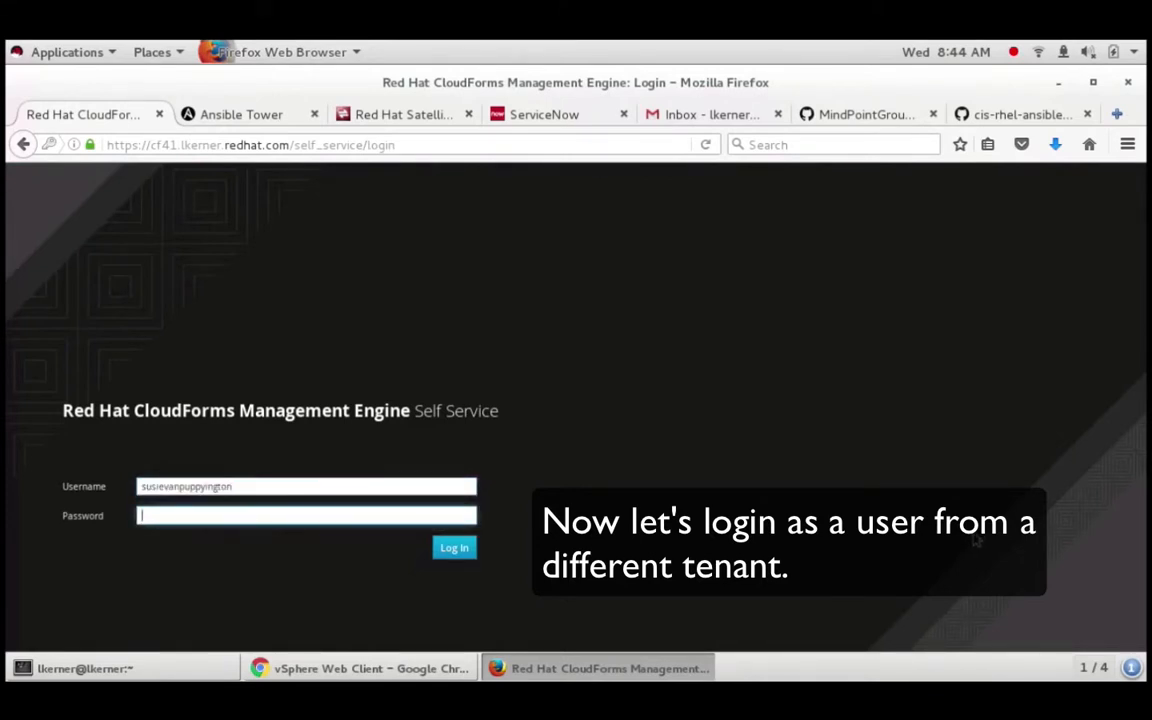
type("••••••")
key("Return")
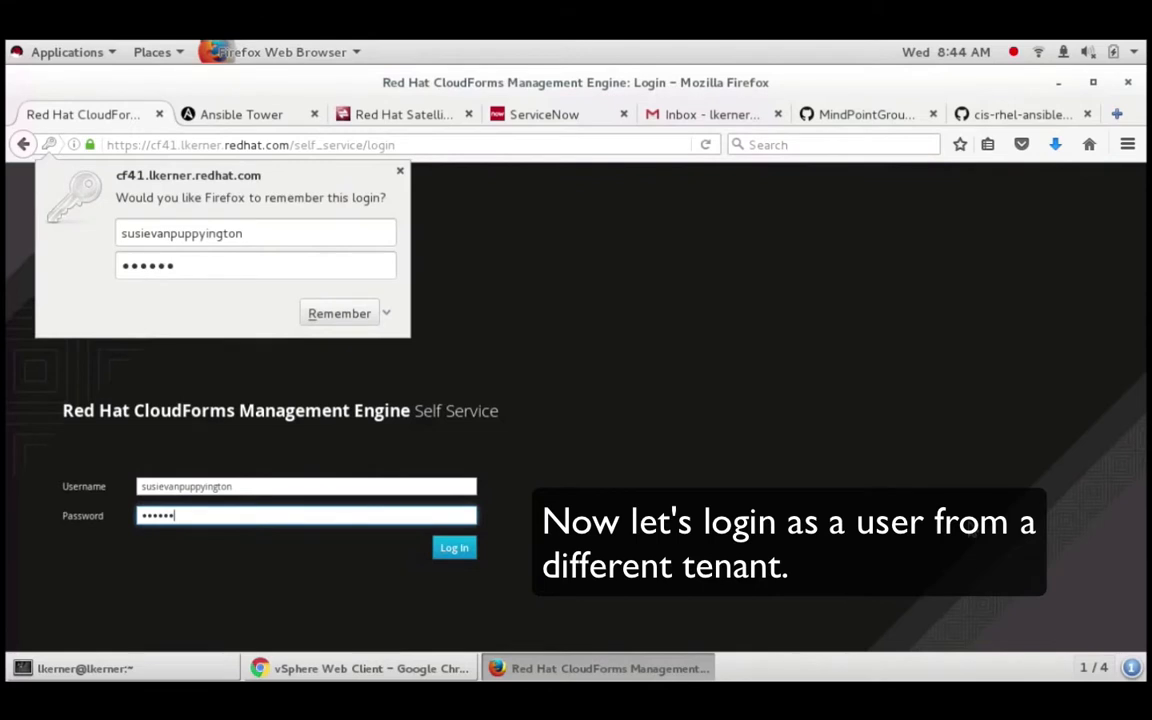
left_click(400, 171)
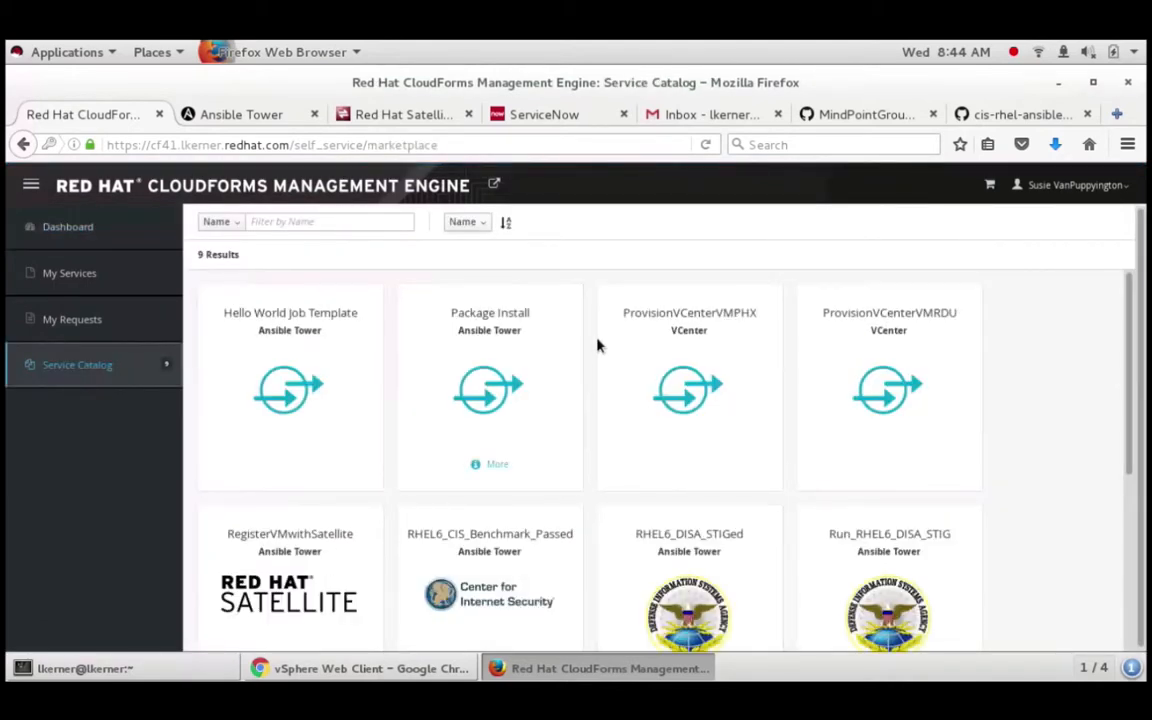
scroll(940, 353, "down", 1)
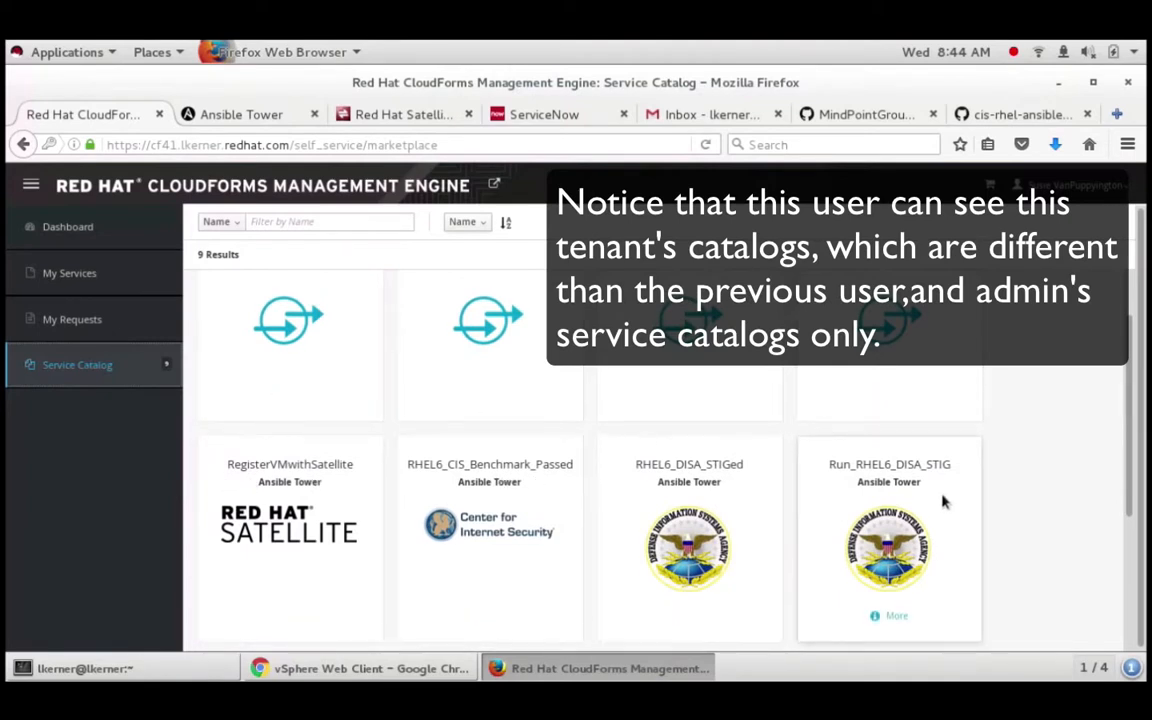
scroll(942, 502, "down", 2)
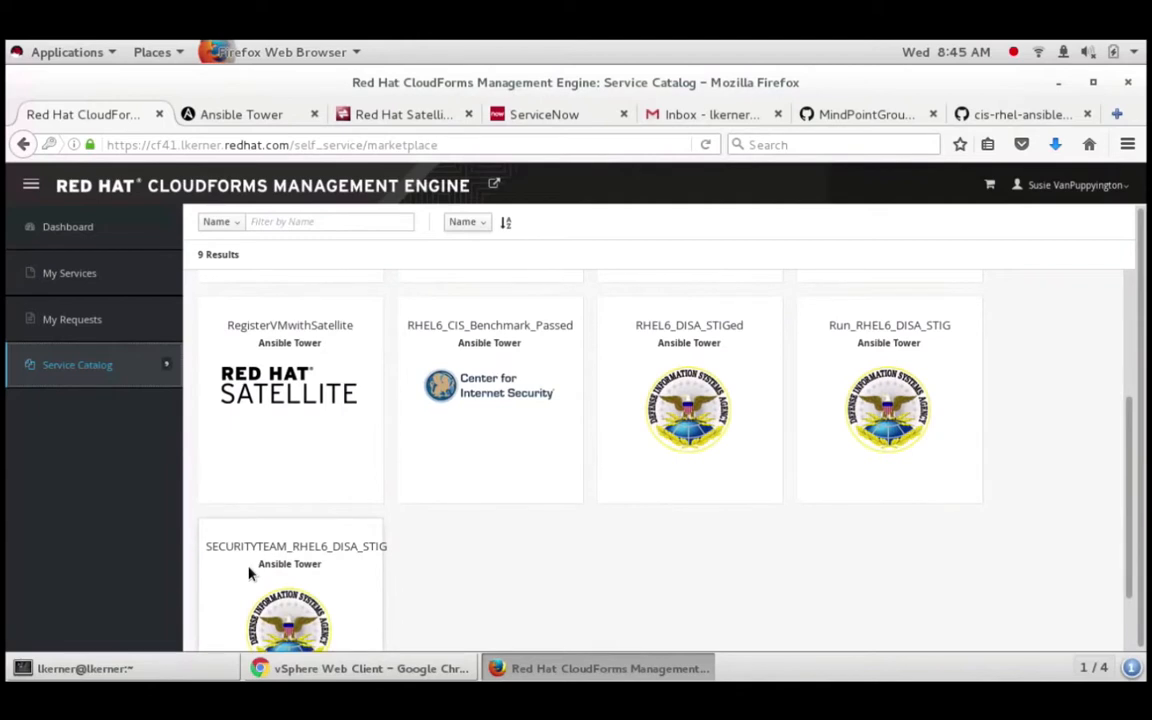
scroll(330, 541, "down", 2)
left_click_drag(179, 470, 509, 460)
Step: Open the SECURITYTEAM_RHEL6_DISA_STIG service and highlight its title and description
left_click(507, 463)
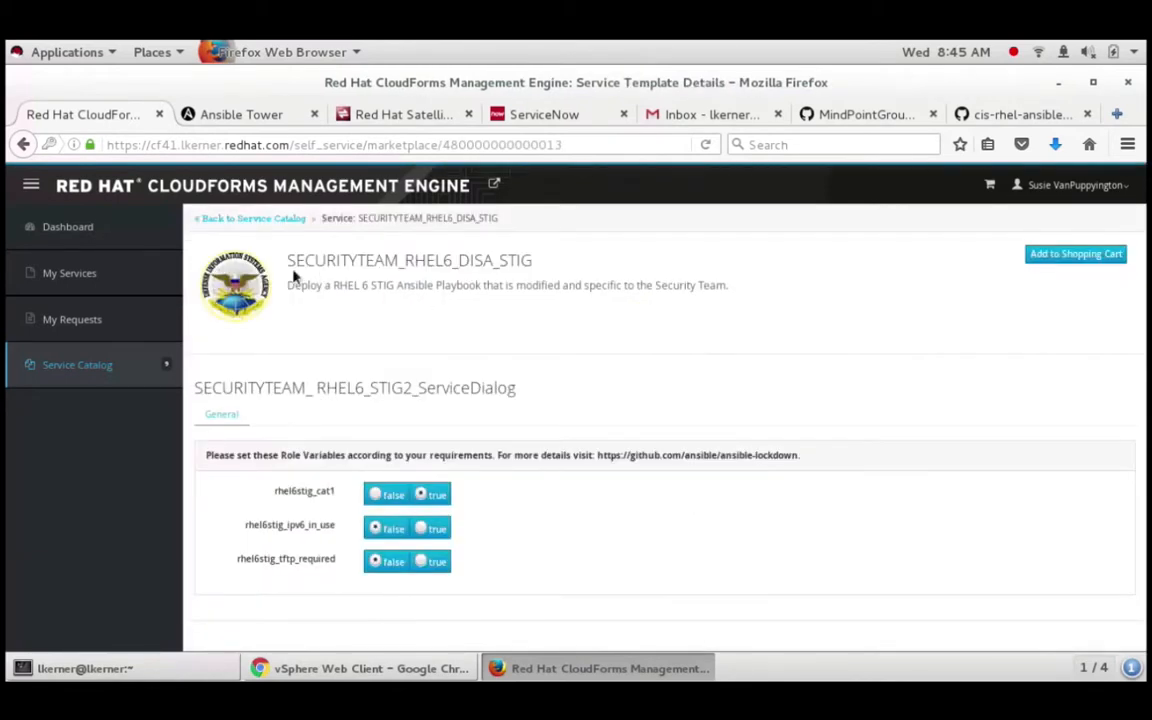
left_click_drag(286, 262, 316, 297)
left_click_drag(350, 293, 758, 288)
left_click(740, 300)
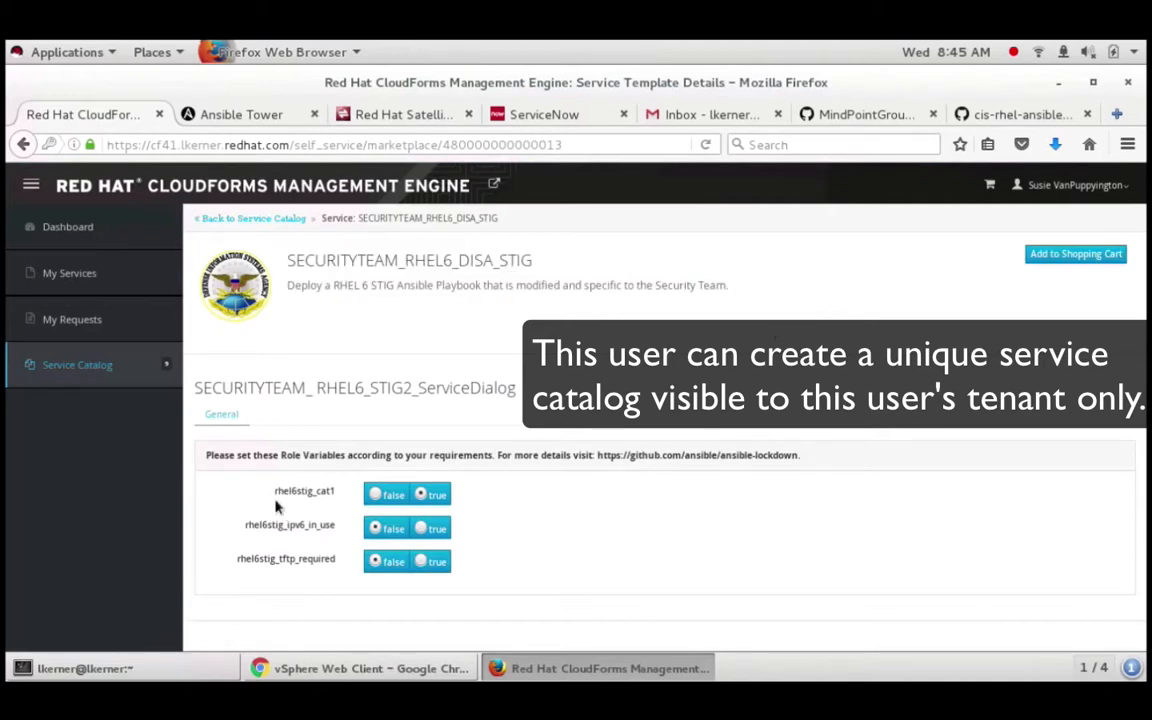
Step: Review the role variables: rhel6stig_cat1 true, rhel6stig_ipv6_in_use false, rhel6stig_tftp_required false
left_click_drag(274, 489, 340, 491)
left_click(341, 492)
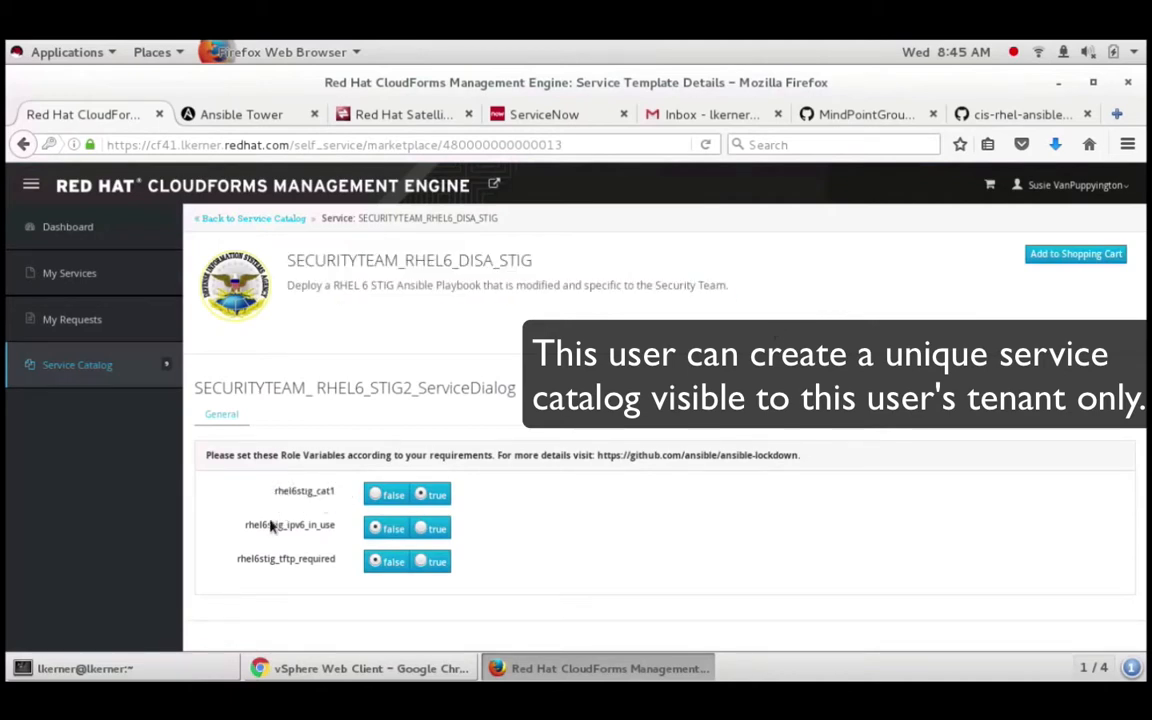
double_click(356, 526)
left_click_drag(237, 563, 287, 569)
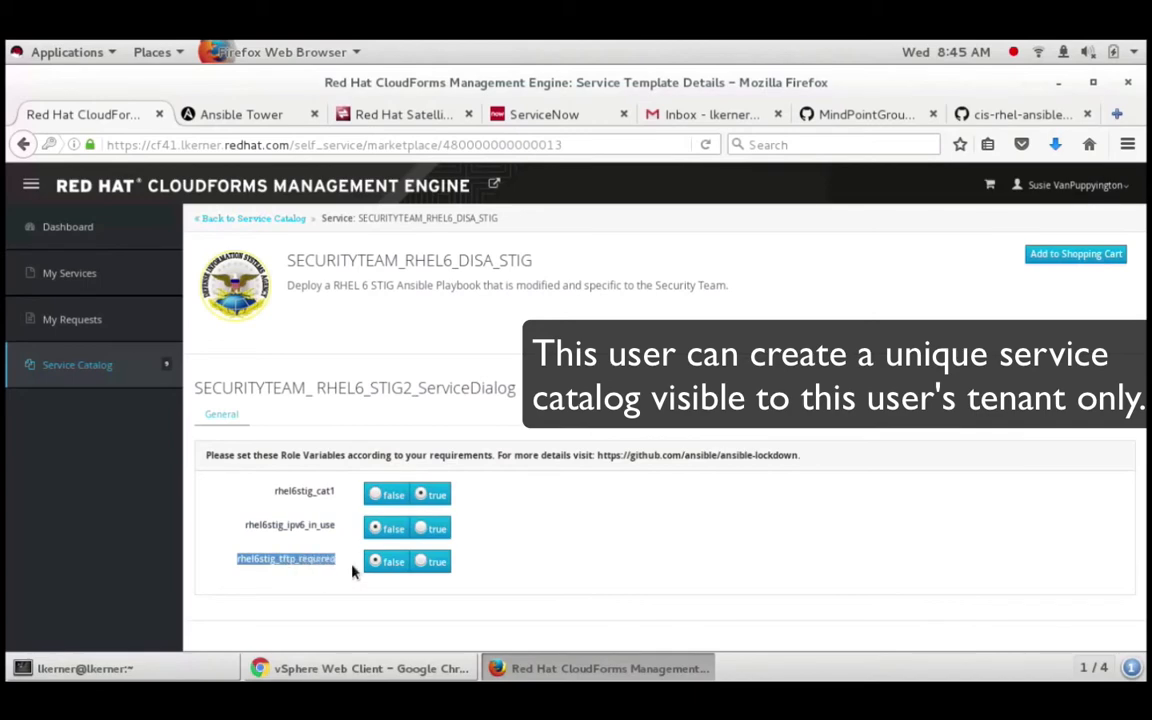